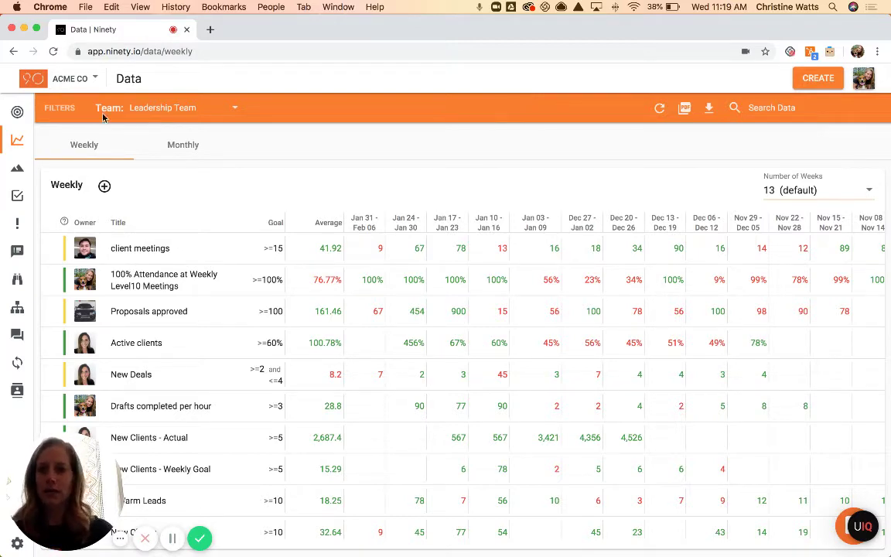
Show the Leadership Team's Monthly scorecard with its six measurables on the Data page
{"action": "mouse_move", "coordinate": [23, 135]}
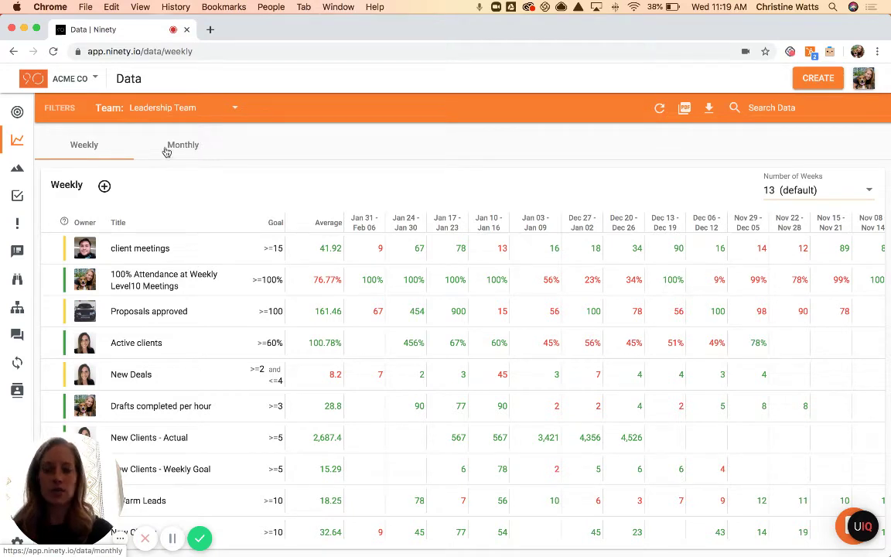
{"action": "left_click", "coordinate": [181, 151]}
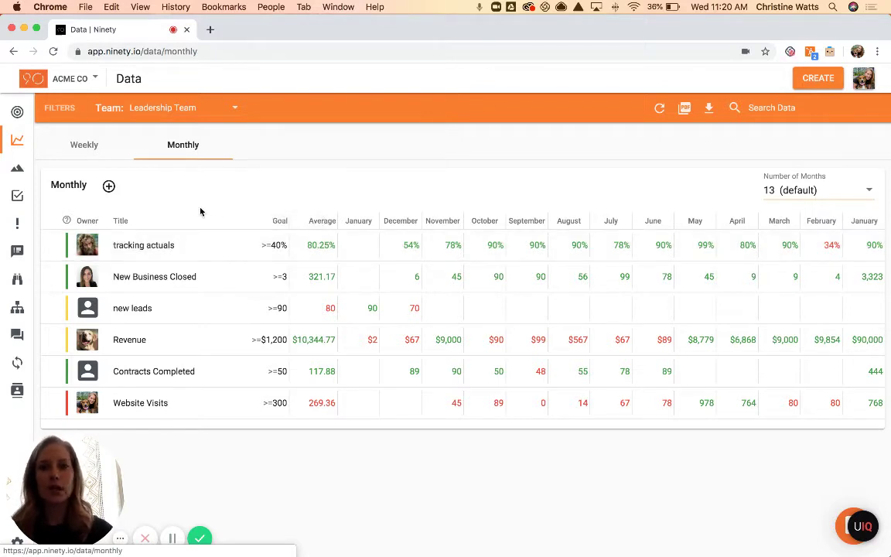
Start a new measurable titled 'new', counted as a Number, with goal 89
{"action": "left_click", "coordinate": [108, 188]}
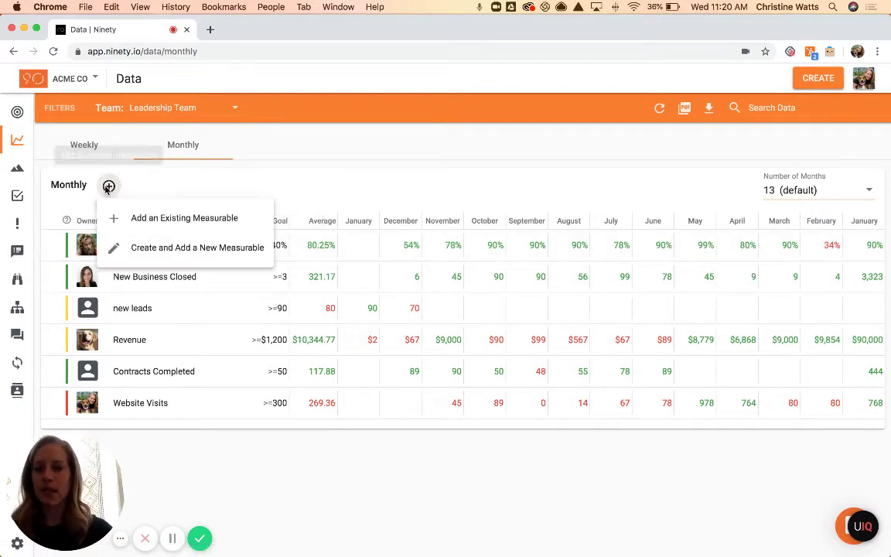
{"action": "left_click", "coordinate": [223, 249]}
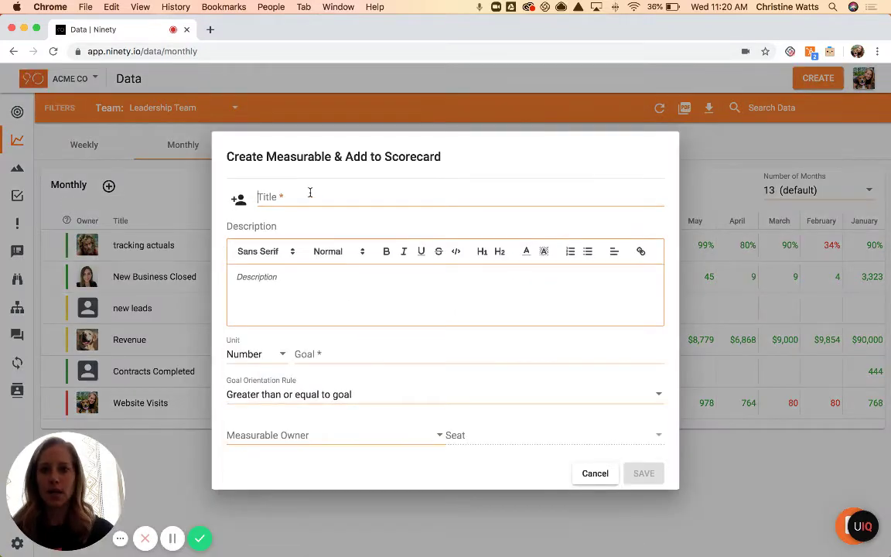
{"action": "type", "text": "new"}
{"action": "left_click", "coordinate": [287, 280]}
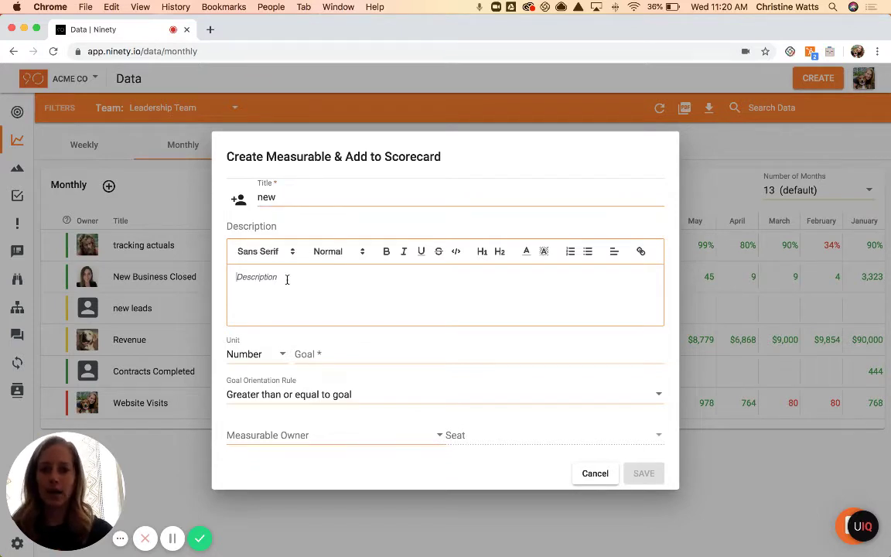
{"action": "left_click", "coordinate": [271, 360]}
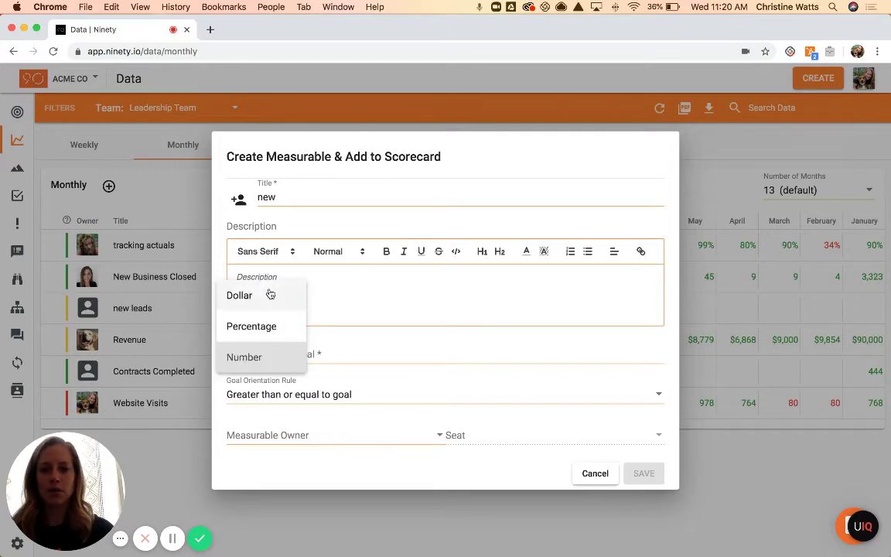
{"action": "left_click", "coordinate": [333, 354]}
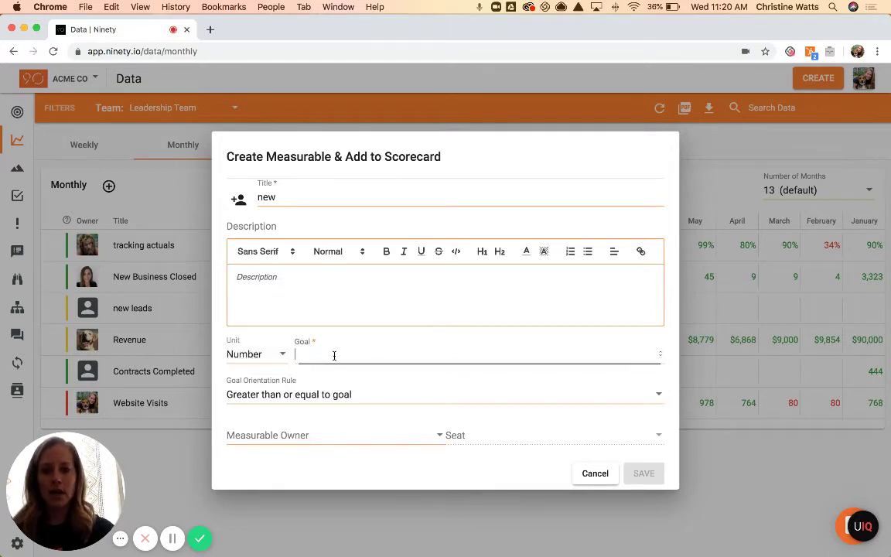
{"action": "type", "text": "89"}
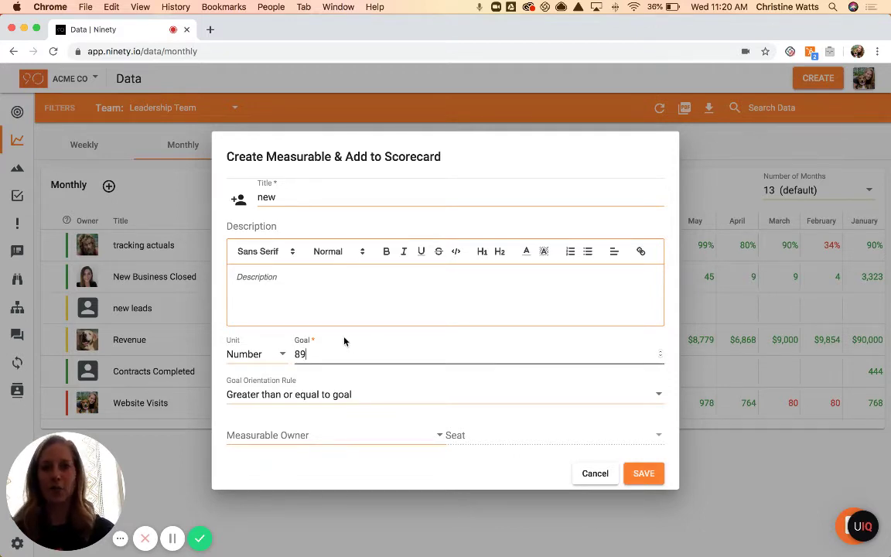
Set the goal orientation rule to Greater than goal, leaving the owner unassigned
{"action": "left_click", "coordinate": [358, 402]}
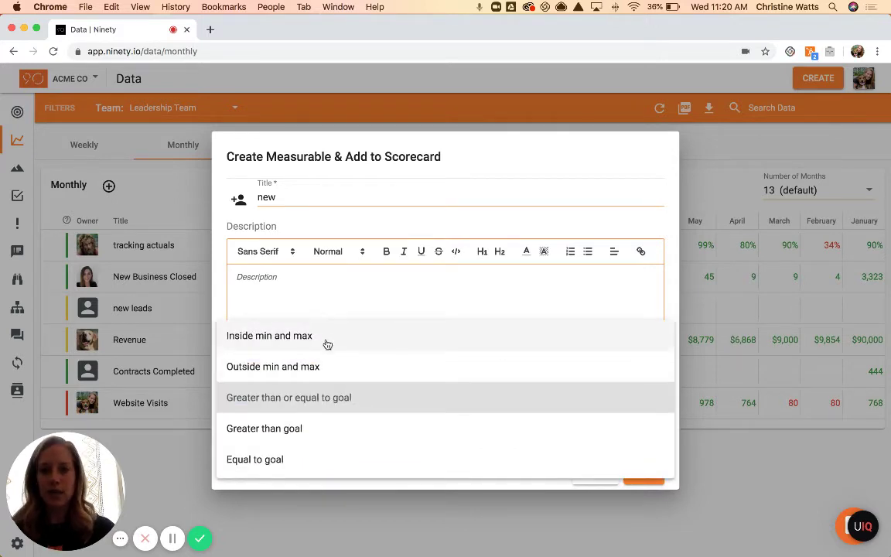
{"action": "scroll", "coordinate": [324, 372], "scroll_direction": "down", "scroll_amount": 2}
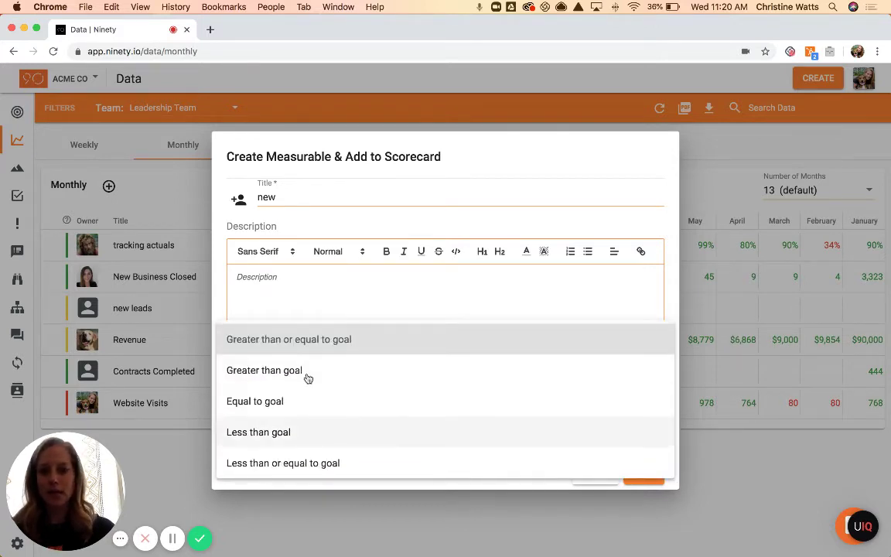
{"action": "left_click", "coordinate": [307, 371]}
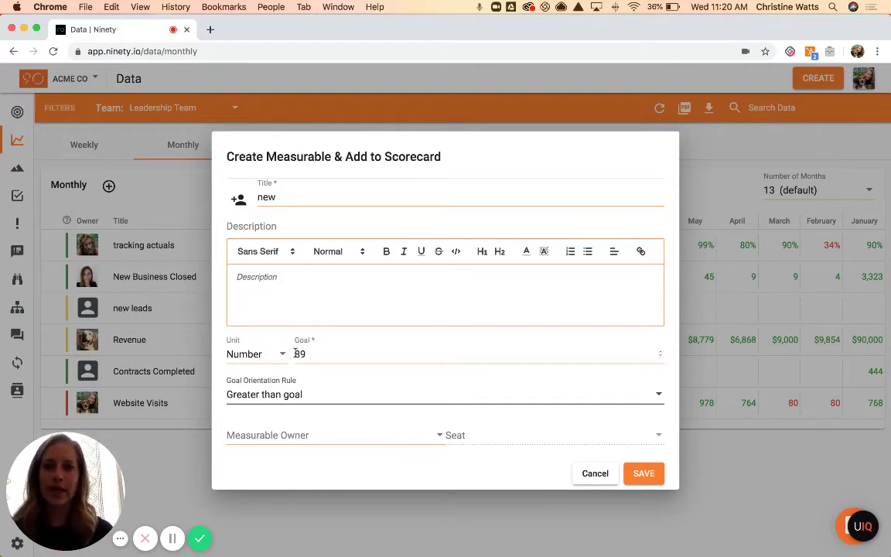
{"action": "left_click", "coordinate": [304, 435]}
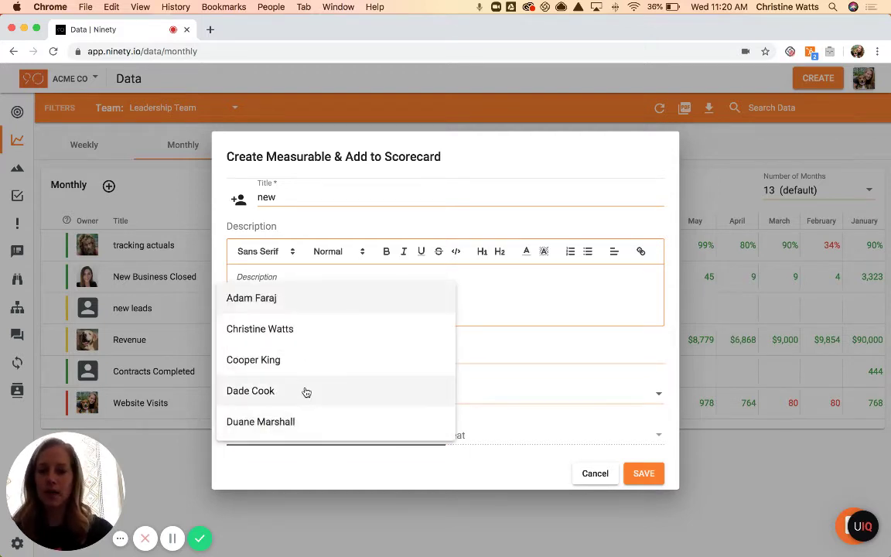
{"action": "scroll", "coordinate": [306, 392], "scroll_direction": "down", "scroll_amount": 4}
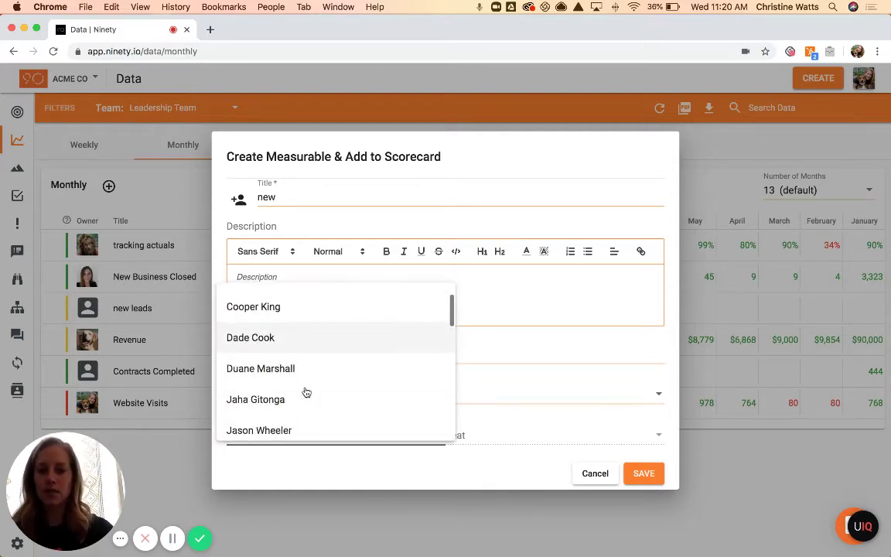
{"action": "left_click", "coordinate": [315, 461]}
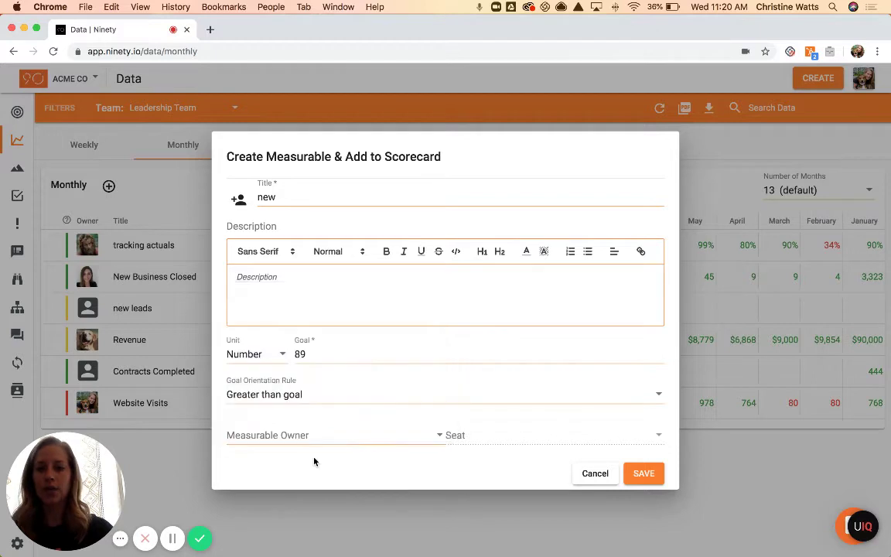
Save measurable 'new' without an owner, adding it as the seventh row with goal >89
{"action": "left_click", "coordinate": [242, 205]}
{"action": "mouse_move", "coordinate": [244, 207]}
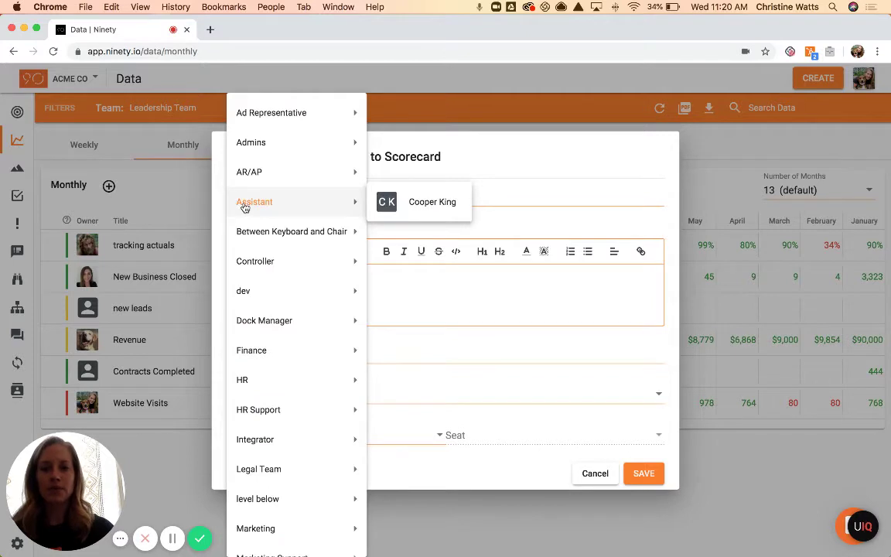
{"action": "mouse_move", "coordinate": [255, 259]}
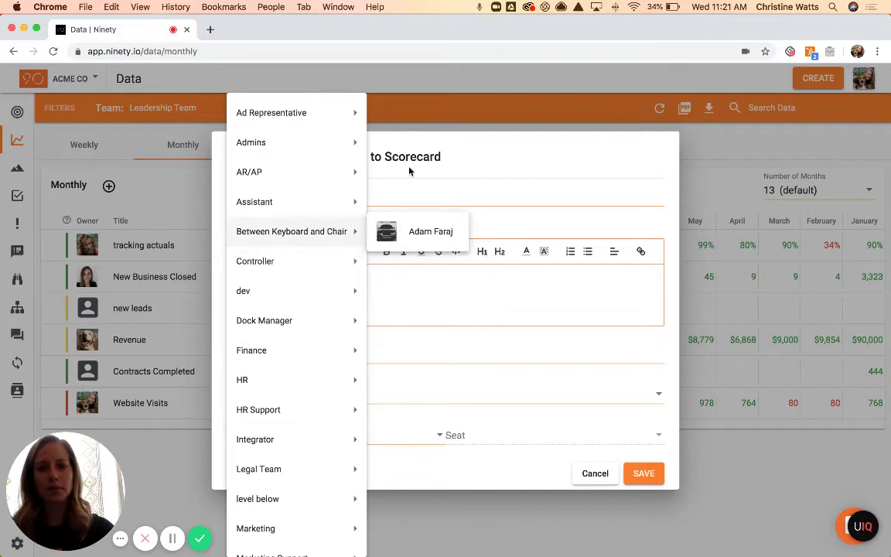
{"action": "left_click", "coordinate": [621, 479]}
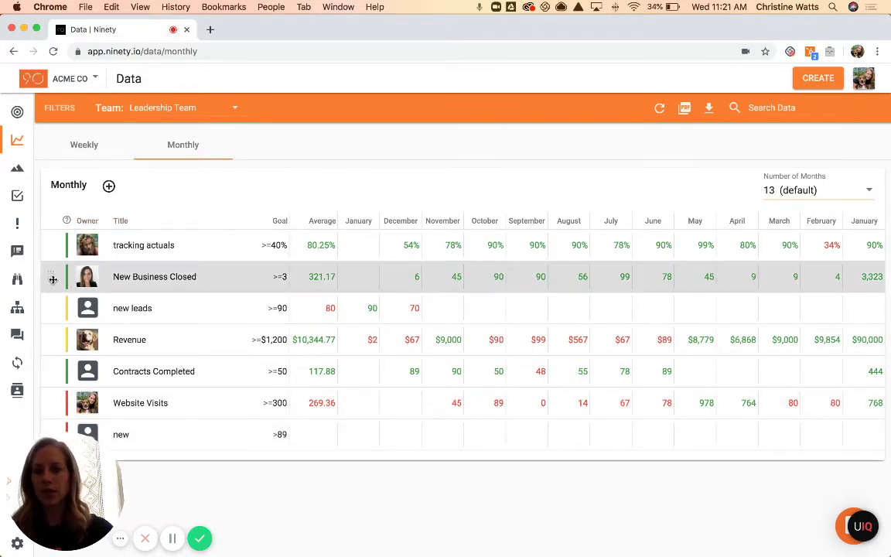
Move New Business Closed to the top row and correct its January value to 1
{"action": "left_click_drag", "start_coordinate": [52, 269], "coordinate": [56, 250]}
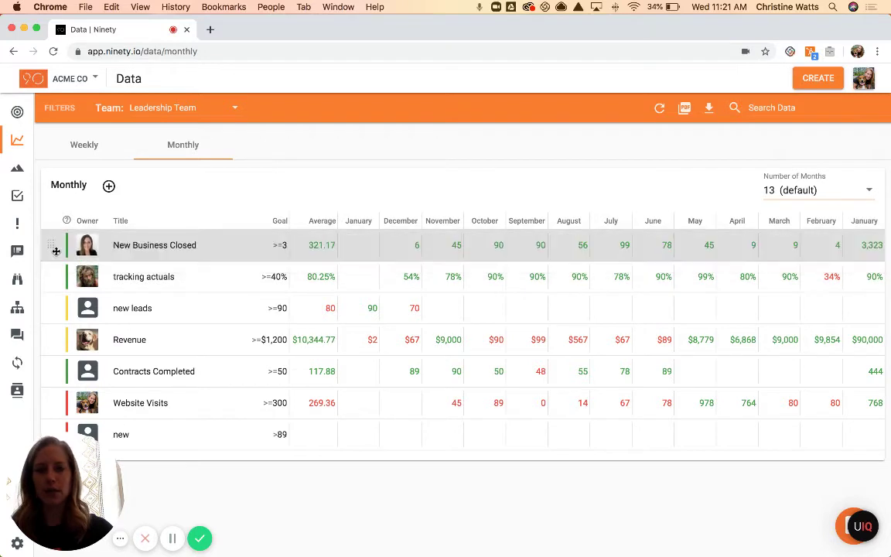
{"action": "left_click", "coordinate": [363, 242]}
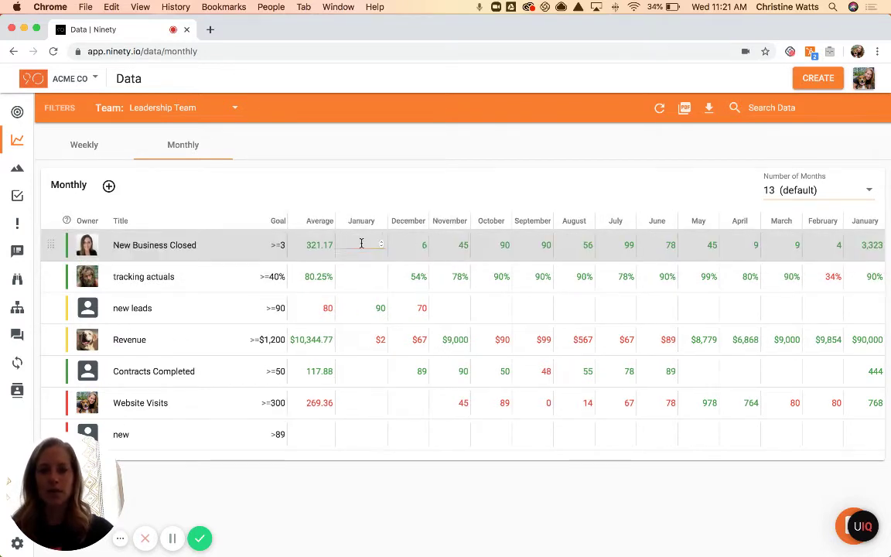
{"action": "type", "text": "89"}
{"action": "key", "text": "Return"}
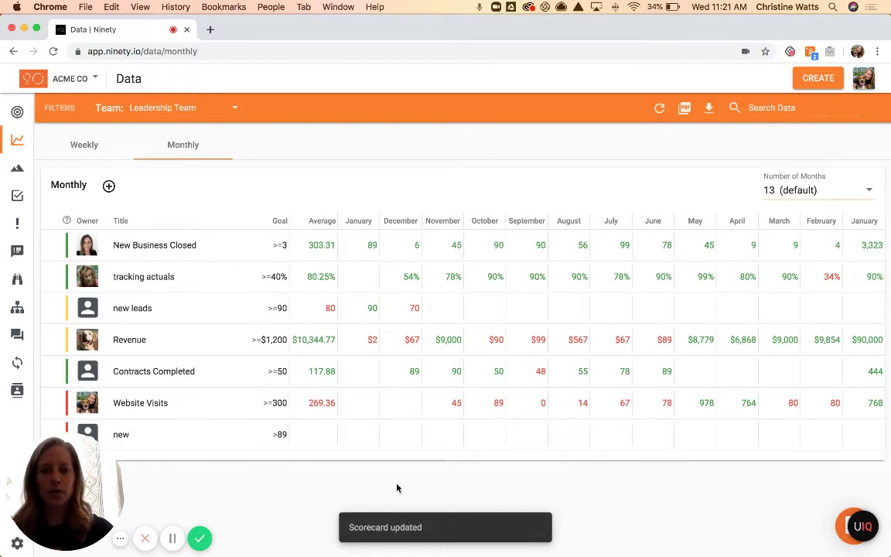
{"action": "left_click", "coordinate": [370, 245]}
{"action": "key", "text": "BackSpace"}
{"action": "key", "text": "Return"}
{"action": "left_click", "coordinate": [362, 245]}
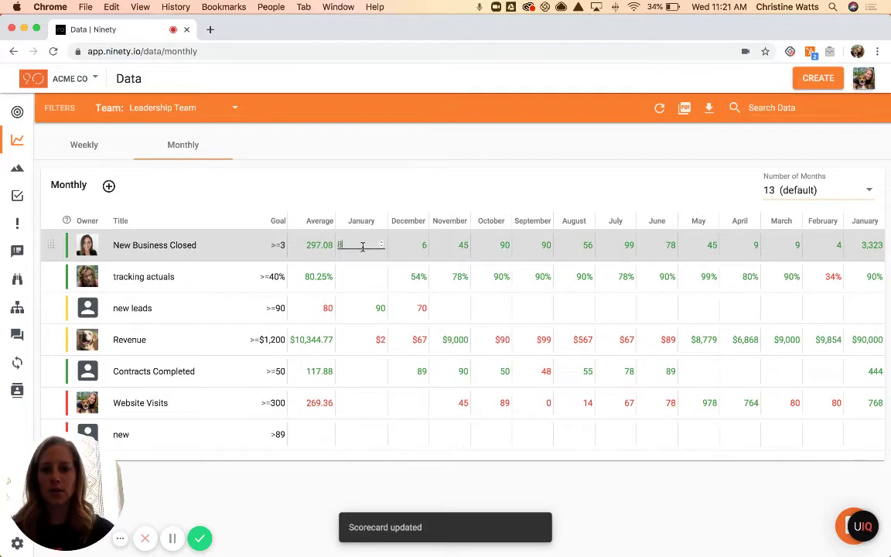
{"action": "key", "text": "BackSpace"}
{"action": "type", "text": "1"}
{"action": "key", "text": "Return"}
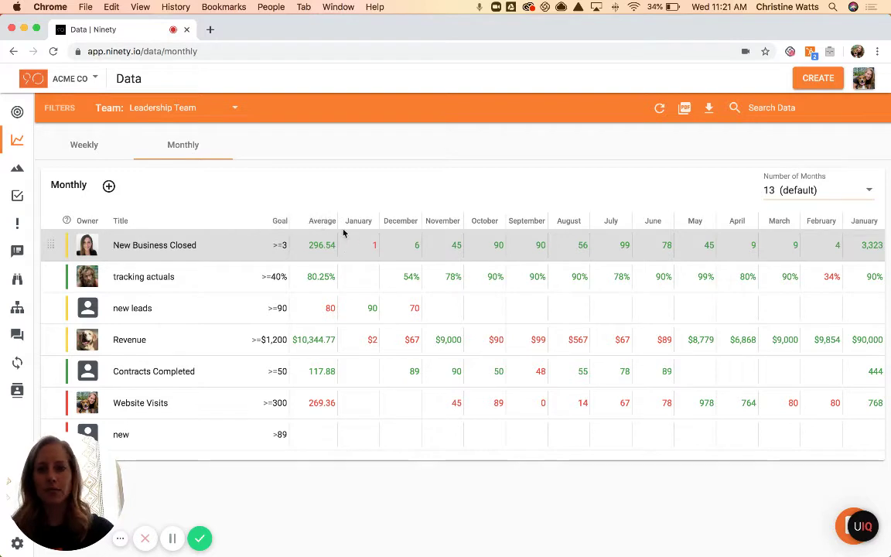
{"action": "left_click", "coordinate": [109, 187]}
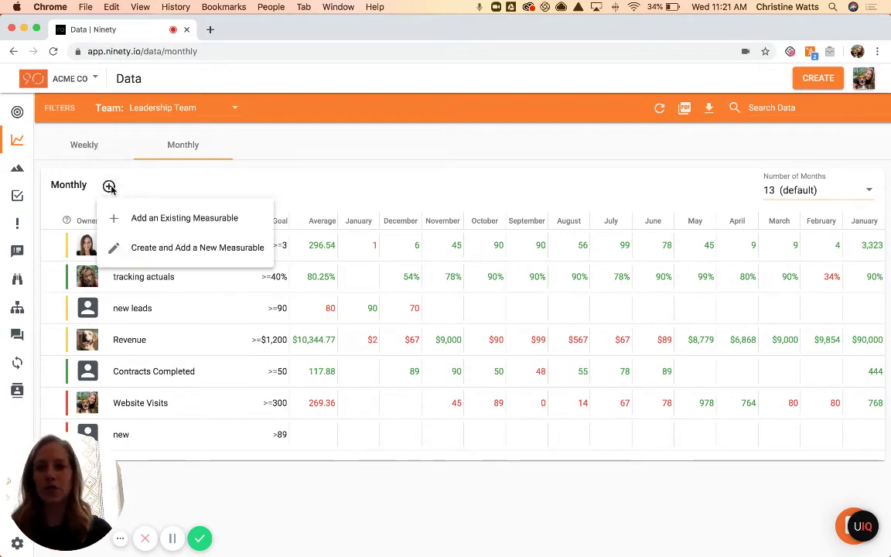
{"action": "left_click", "coordinate": [146, 223]}
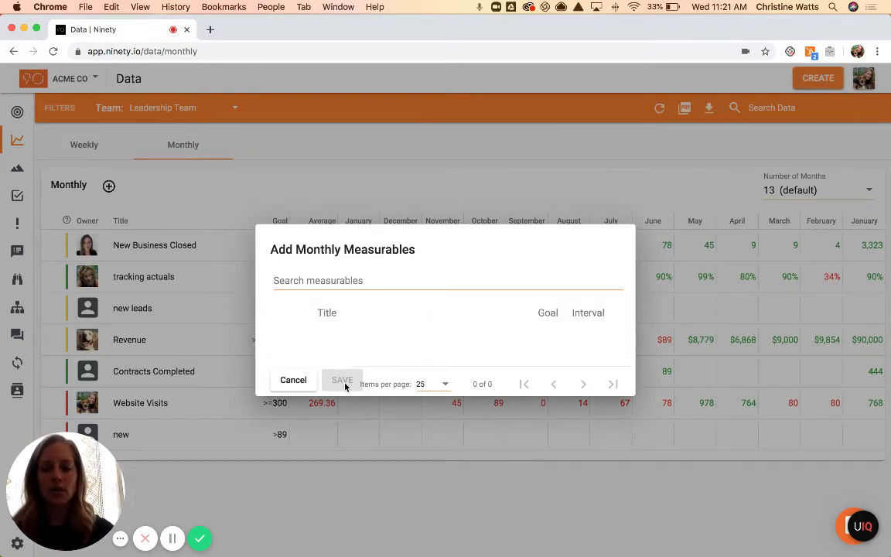
{"action": "left_click", "coordinate": [294, 381]}
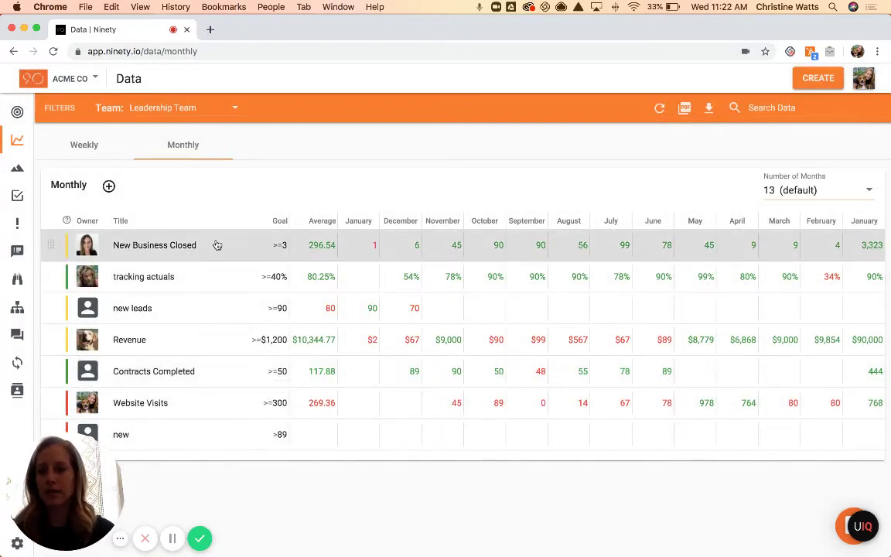
{"action": "left_click", "coordinate": [109, 185]}
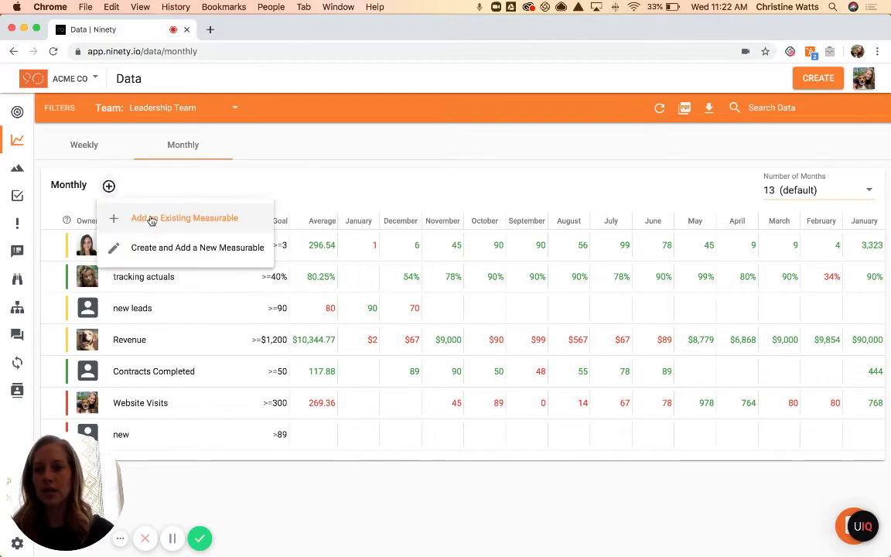
{"action": "left_click", "coordinate": [215, 190]}
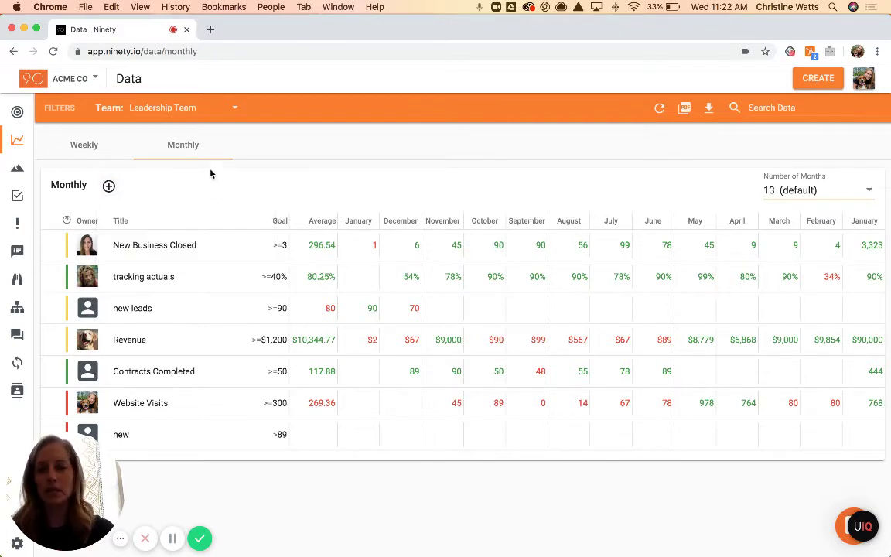
Switch to the Marketing team and add the existing new leads measurable to its scorecard
{"action": "left_click", "coordinate": [189, 109]}
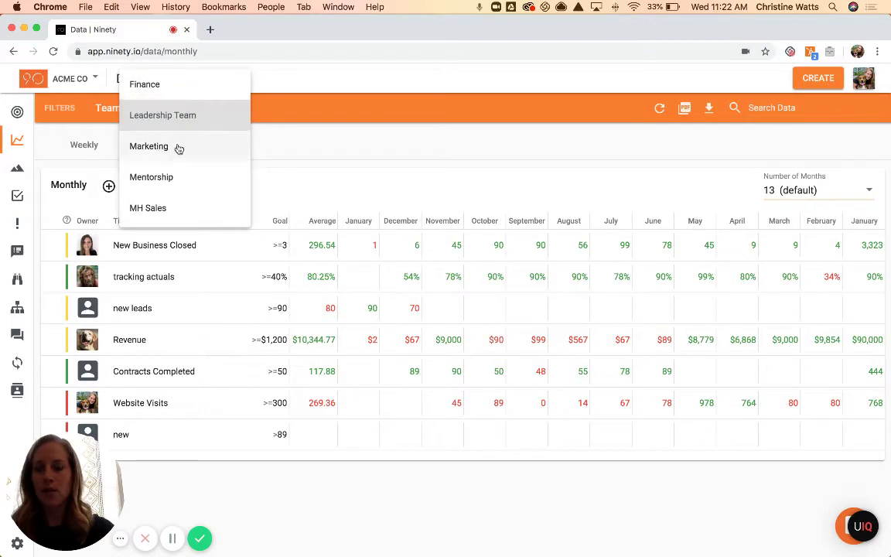
{"action": "left_click", "coordinate": [178, 147]}
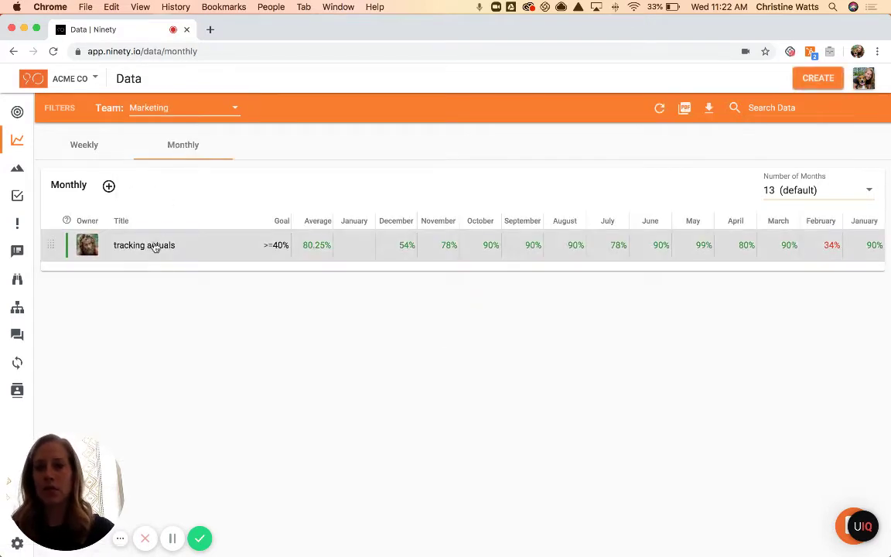
{"action": "left_click", "coordinate": [110, 188]}
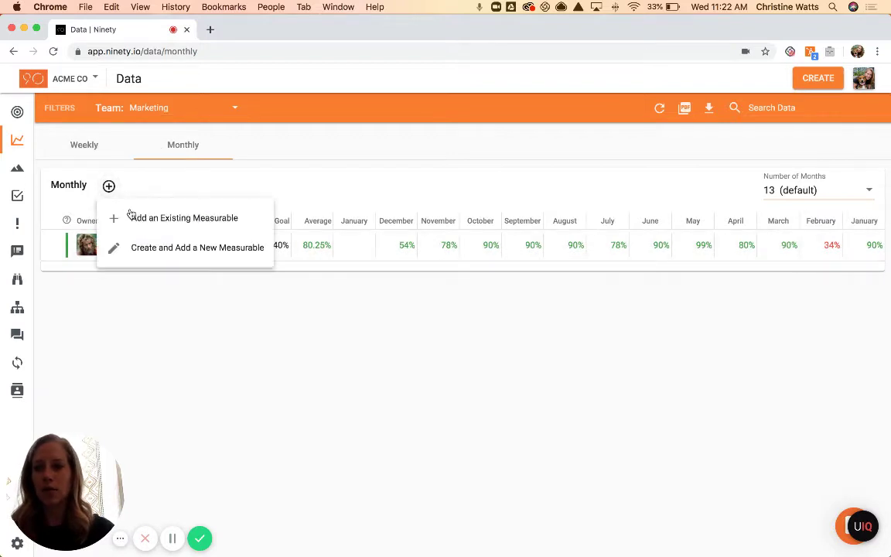
{"action": "left_click", "coordinate": [133, 217]}
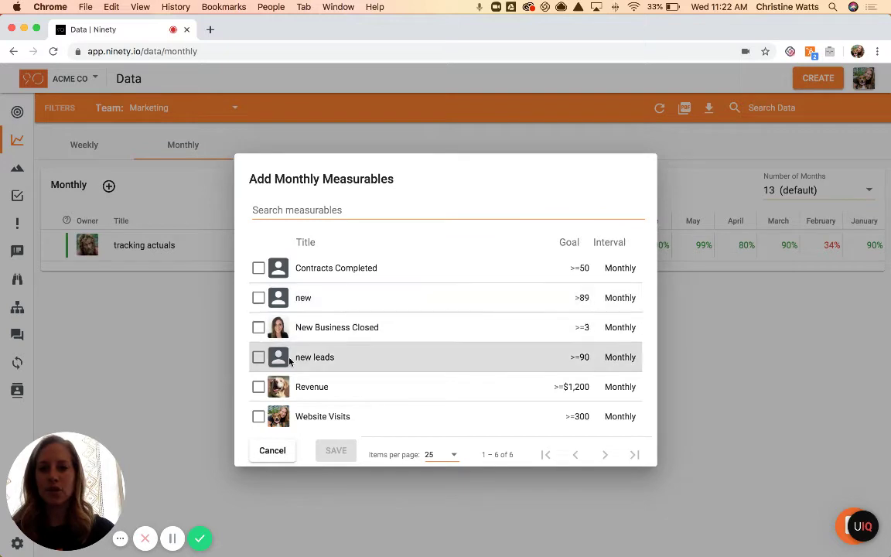
{"action": "left_click", "coordinate": [259, 358]}
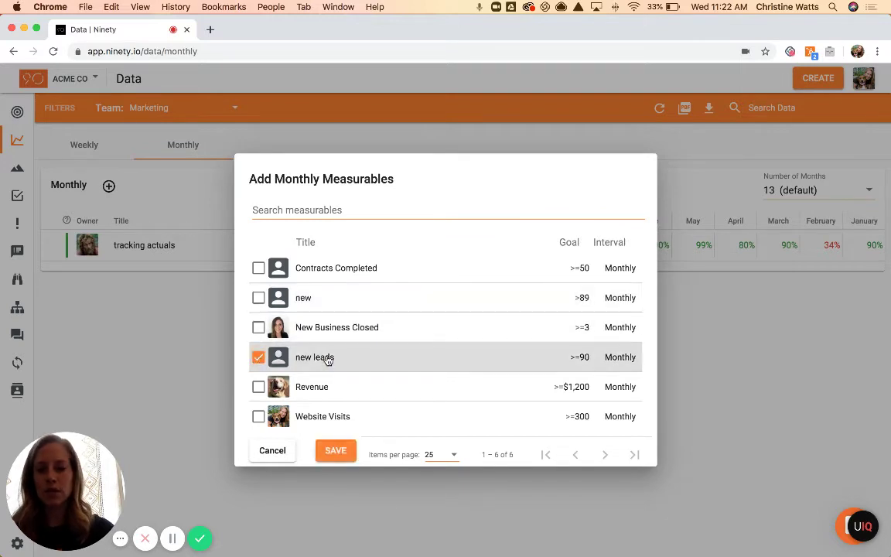
{"action": "left_click", "coordinate": [336, 451]}
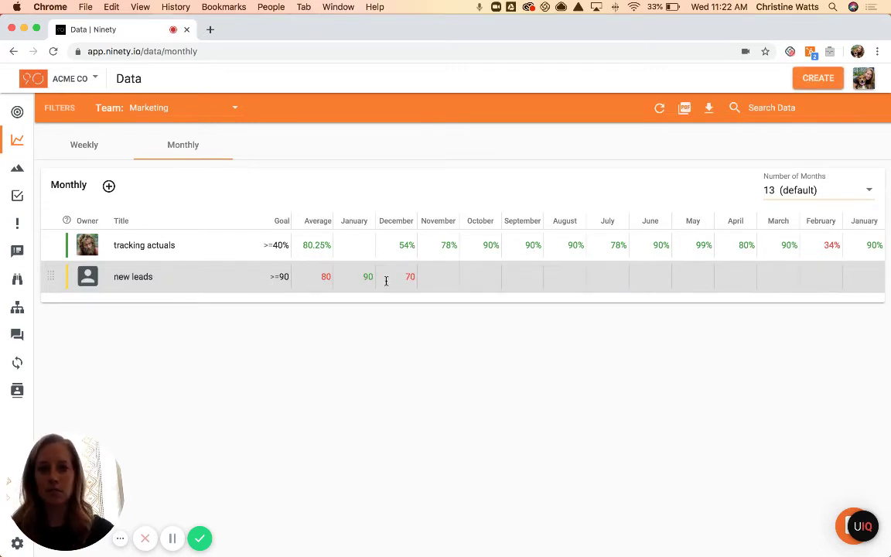
Enter 56 as the November value for new leads on the Marketing scorecard
{"action": "left_click", "coordinate": [443, 270]}
{"action": "type", "text": "56"}
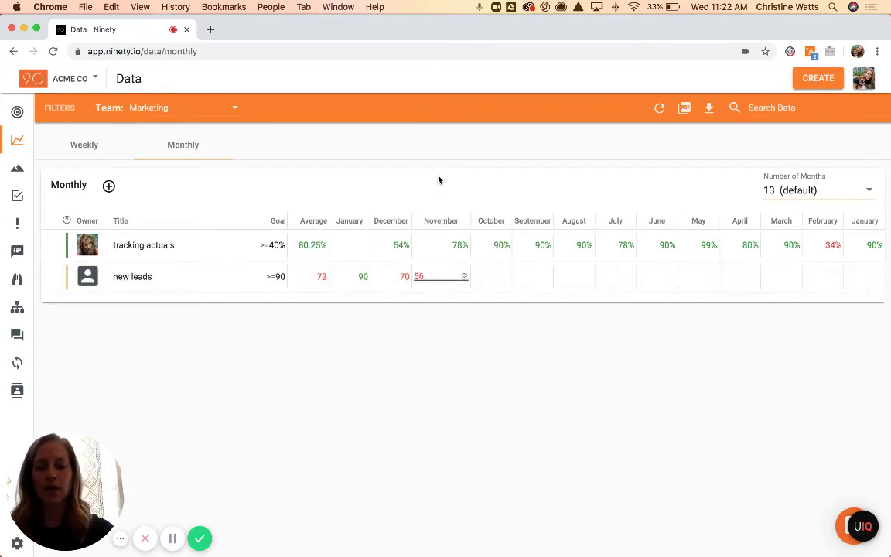
{"action": "left_click", "coordinate": [438, 179]}
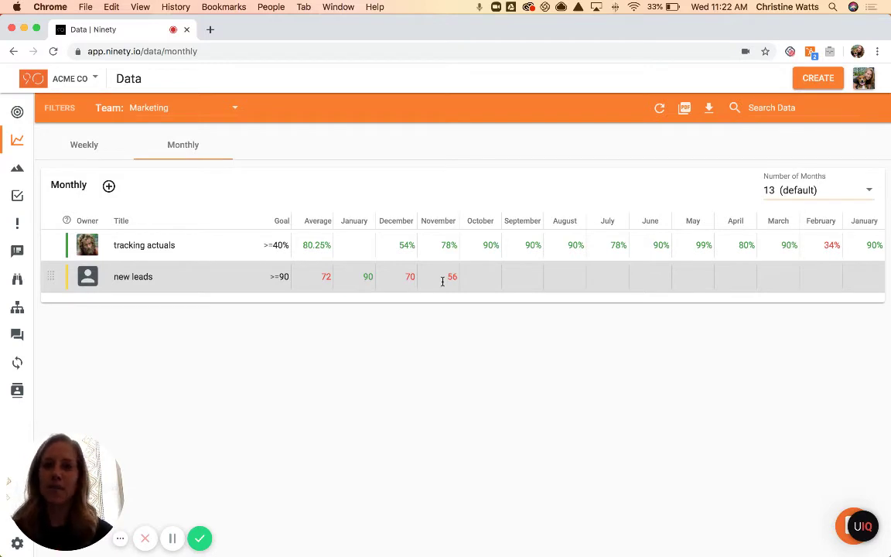
{"action": "left_click", "coordinate": [219, 110]}
Return to the Leadership Team and show its Weekly scorecard, keeping 13 weeks
{"action": "left_click", "coordinate": [192, 91]}
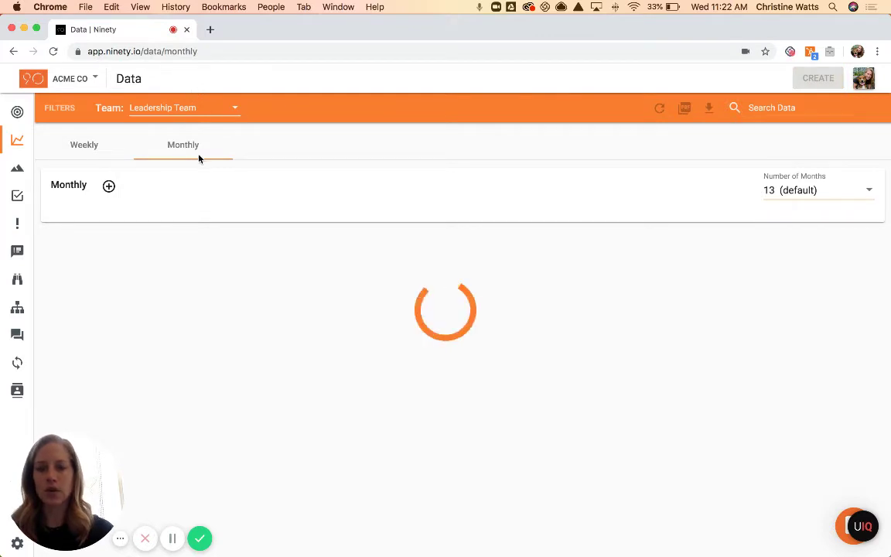
{"action": "left_click", "coordinate": [108, 185]}
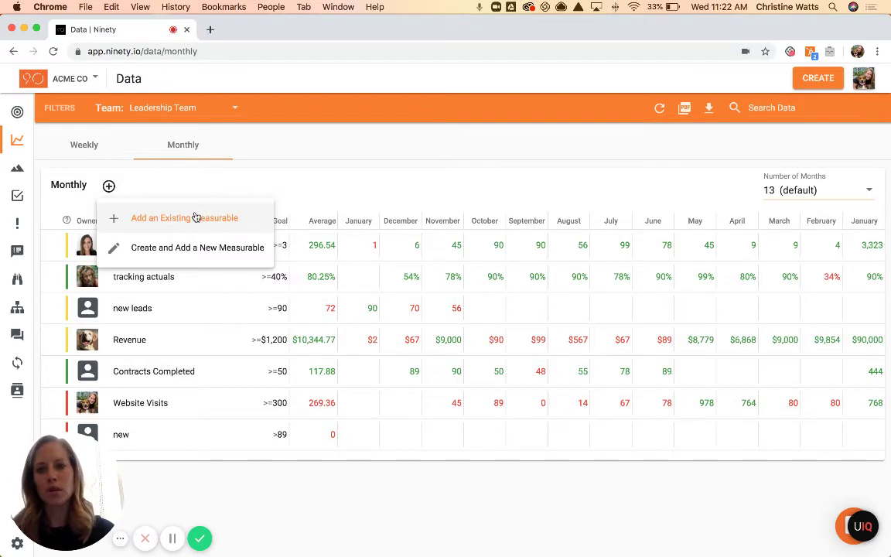
{"action": "left_click", "coordinate": [206, 155]}
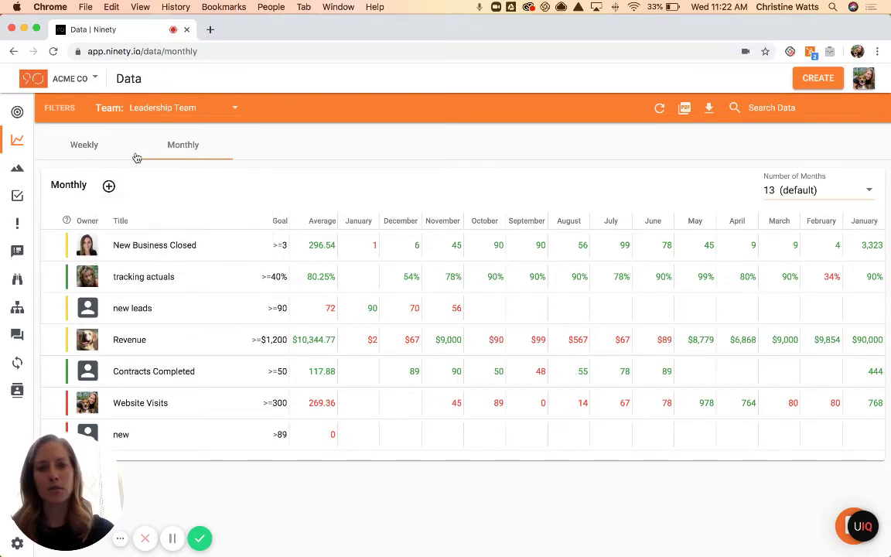
{"action": "left_click", "coordinate": [106, 151]}
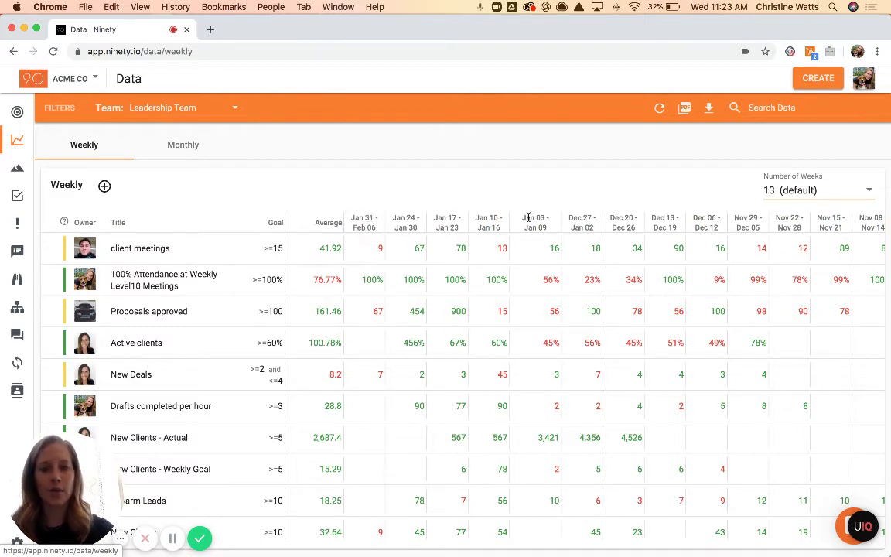
{"action": "left_click", "coordinate": [792, 193]}
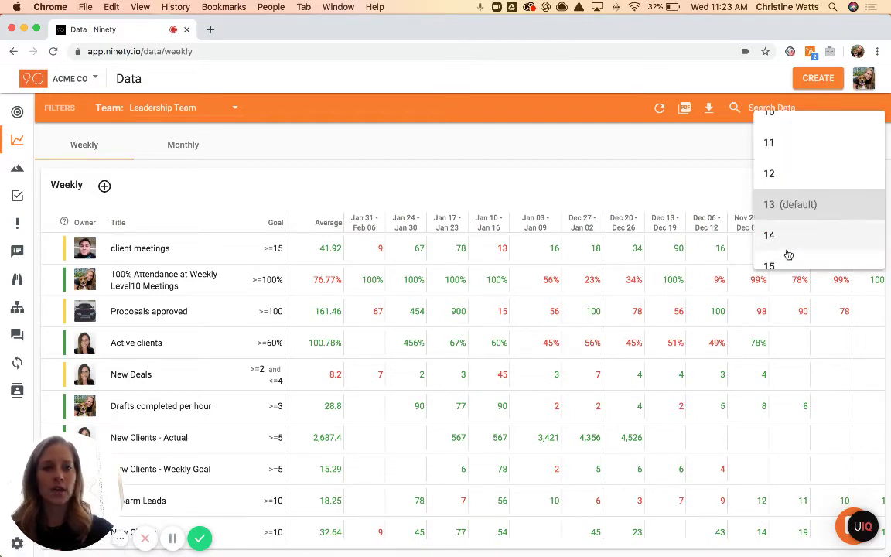
{"action": "left_click", "coordinate": [630, 172]}
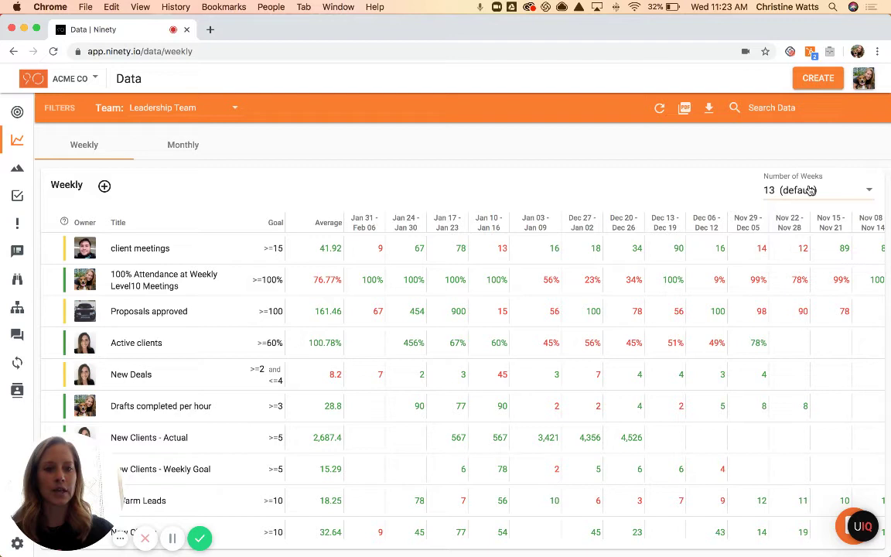
Open client meetings' details and review its title, description and goal of 15
{"action": "left_click", "coordinate": [158, 251]}
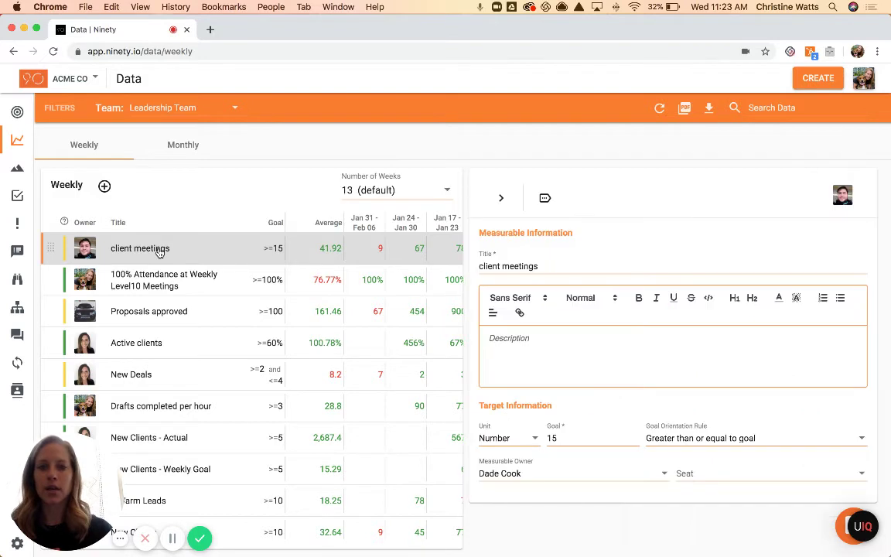
{"action": "left_click", "coordinate": [555, 269]}
{"action": "left_click", "coordinate": [536, 346]}
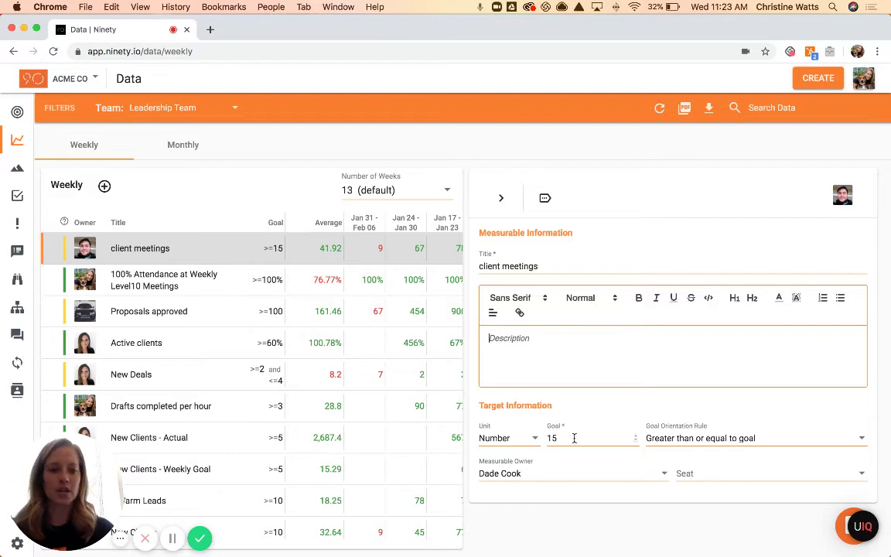
{"action": "left_click", "coordinate": [574, 437]}
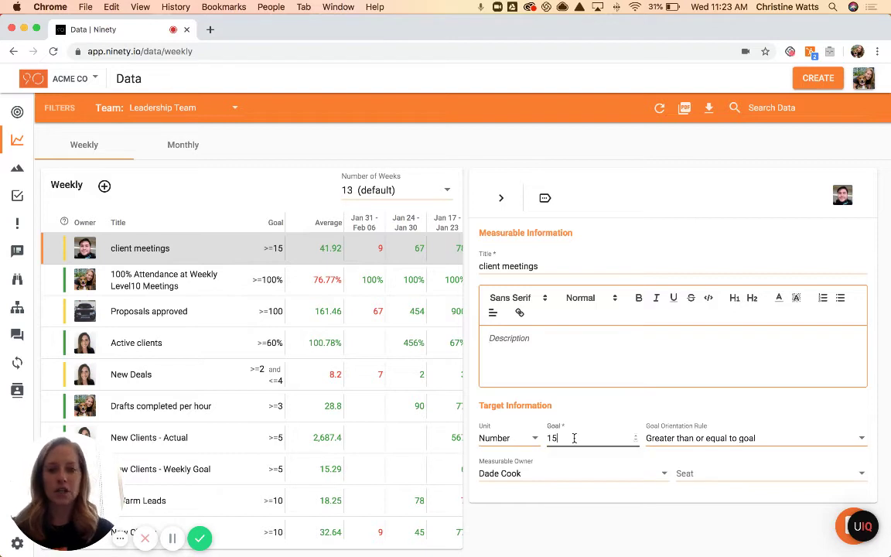
Turn the client meetings measurable into a new issue
{"action": "left_click", "coordinate": [545, 200]}
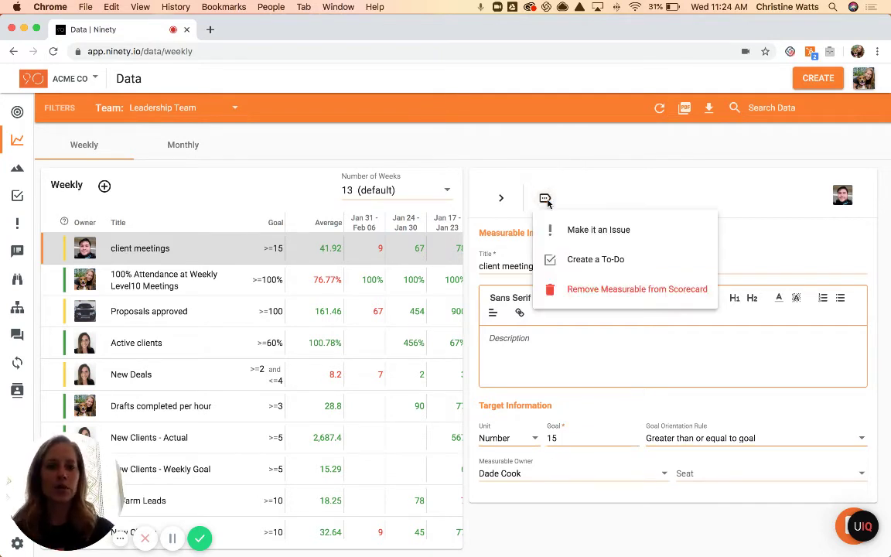
{"action": "left_click", "coordinate": [590, 232]}
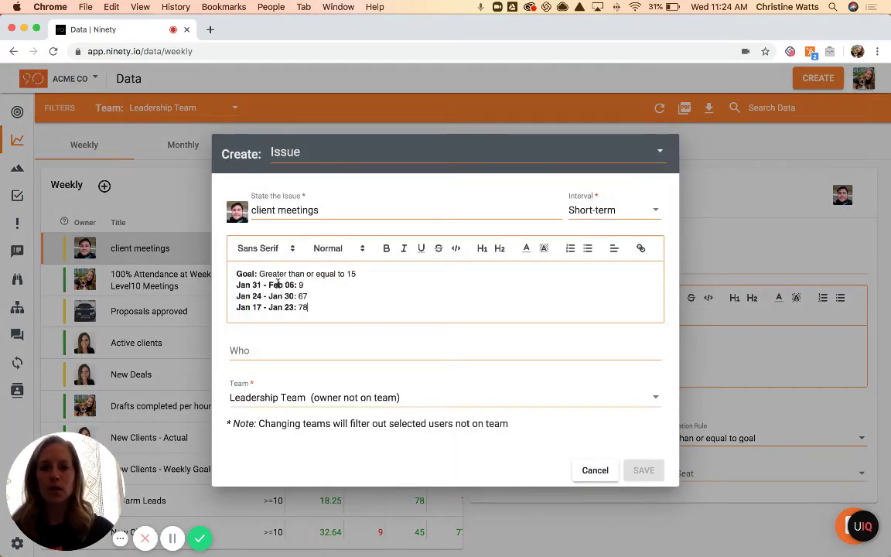
{"action": "left_click_drag", "start_coordinate": [309, 307], "coordinate": [286, 284]}
{"action": "left_click", "coordinate": [285, 284]}
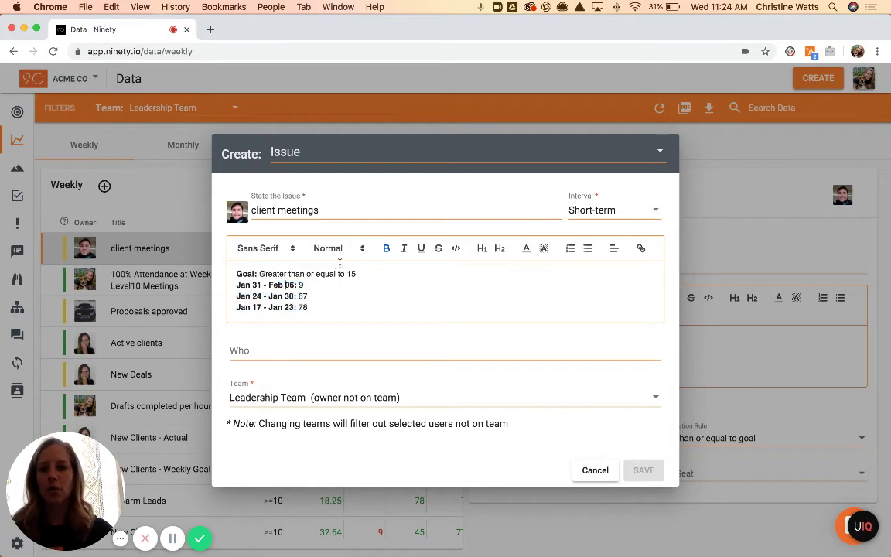
Assign the issue to a team member, keep it Short-term, and save it
{"action": "left_click", "coordinate": [237, 214]}
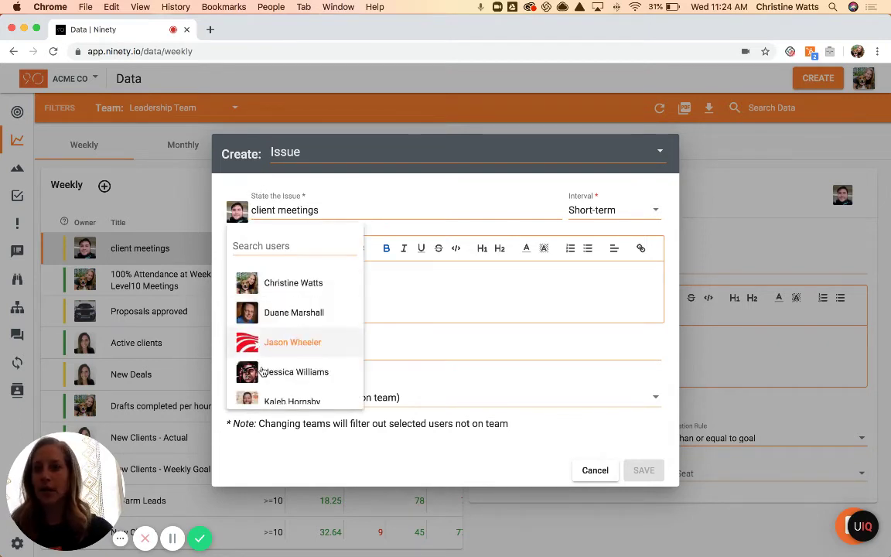
{"action": "left_click", "coordinate": [285, 286]}
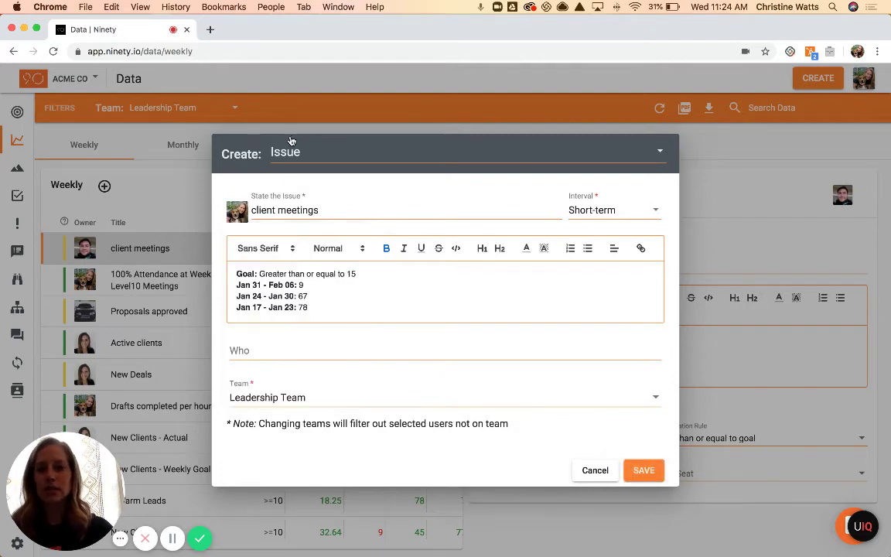
{"action": "left_click", "coordinate": [617, 215]}
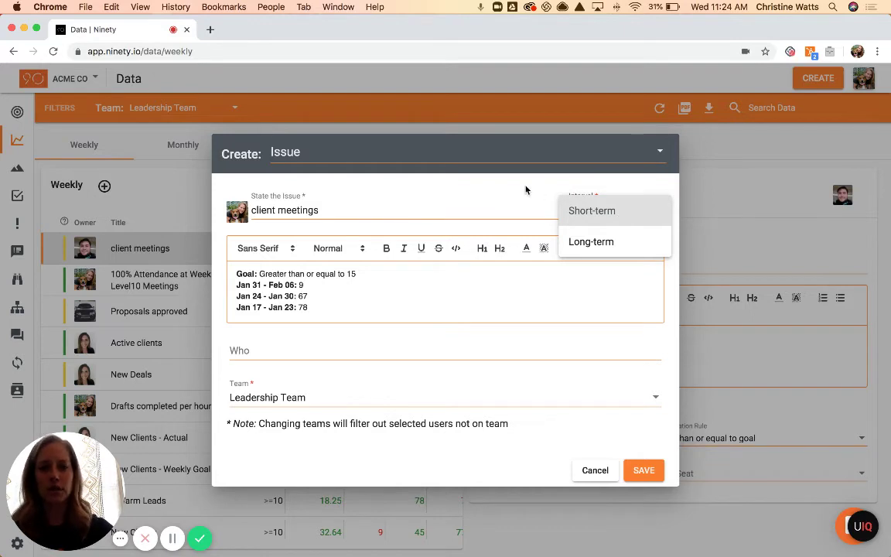
{"action": "left_click", "coordinate": [607, 212]}
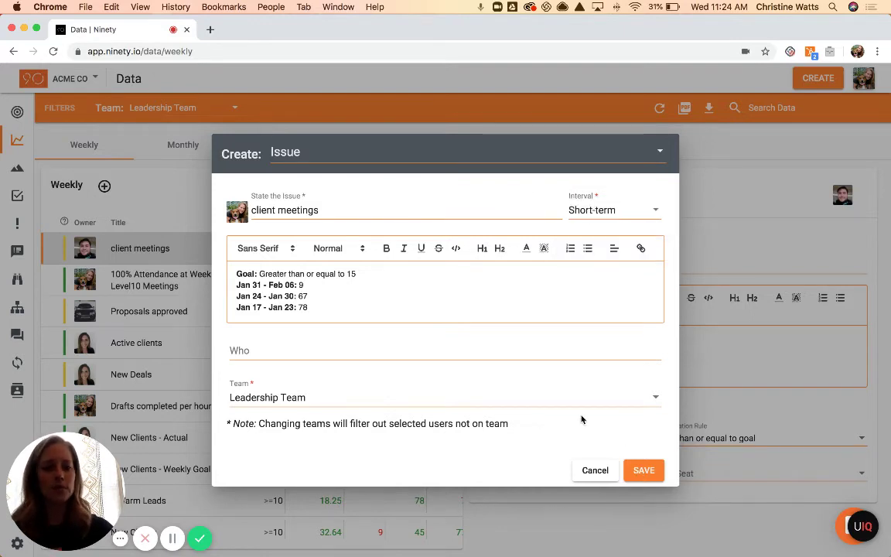
{"action": "left_click", "coordinate": [642, 471]}
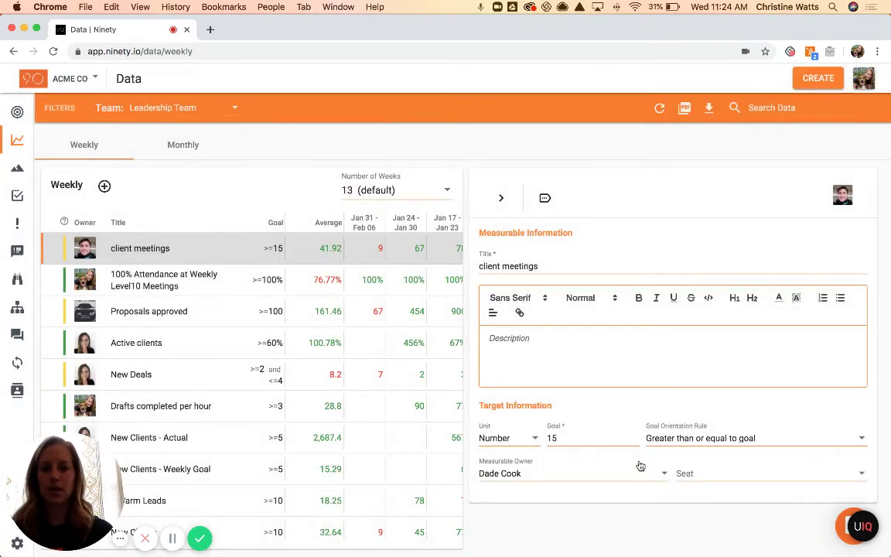
Collapse the details panel, then start and cancel making client meetings an issue
{"action": "left_click", "coordinate": [501, 201]}
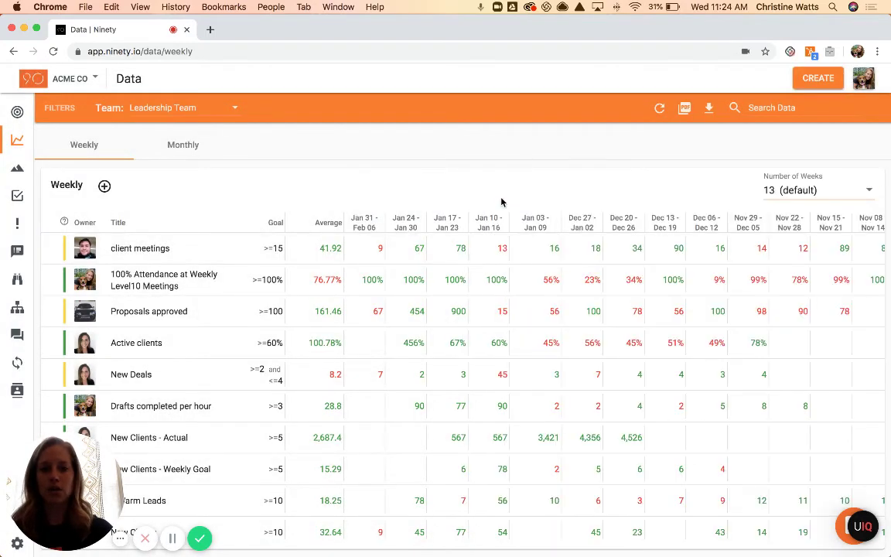
{"action": "right_click", "coordinate": [205, 251]}
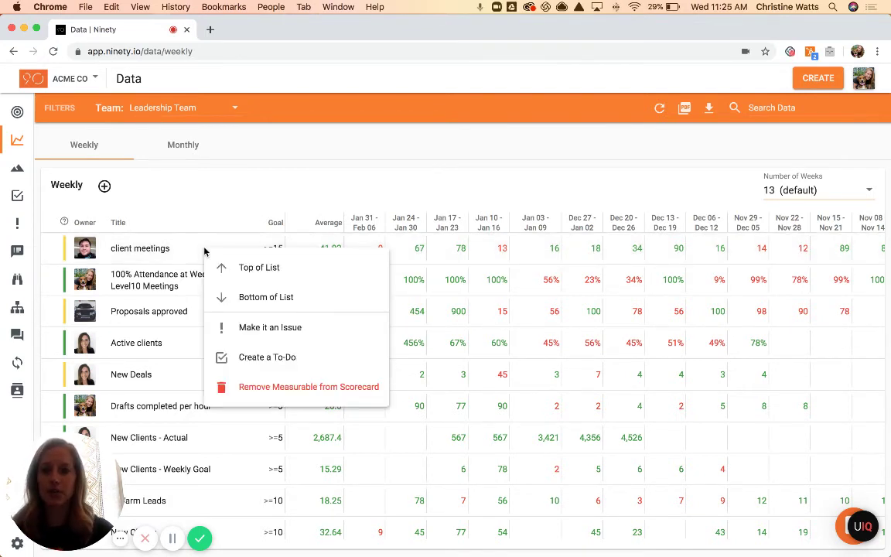
{"action": "left_click", "coordinate": [261, 329]}
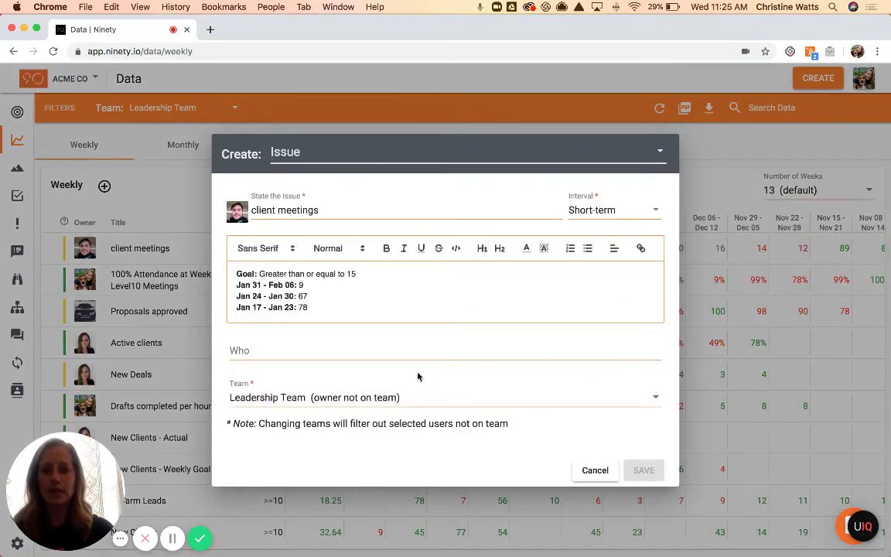
{"action": "left_click", "coordinate": [593, 471]}
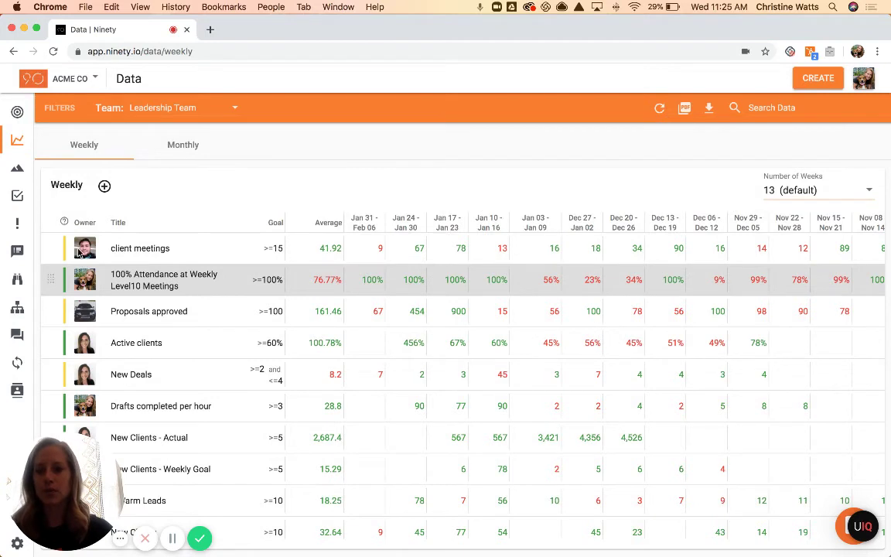
{"action": "right_click", "coordinate": [160, 249]}
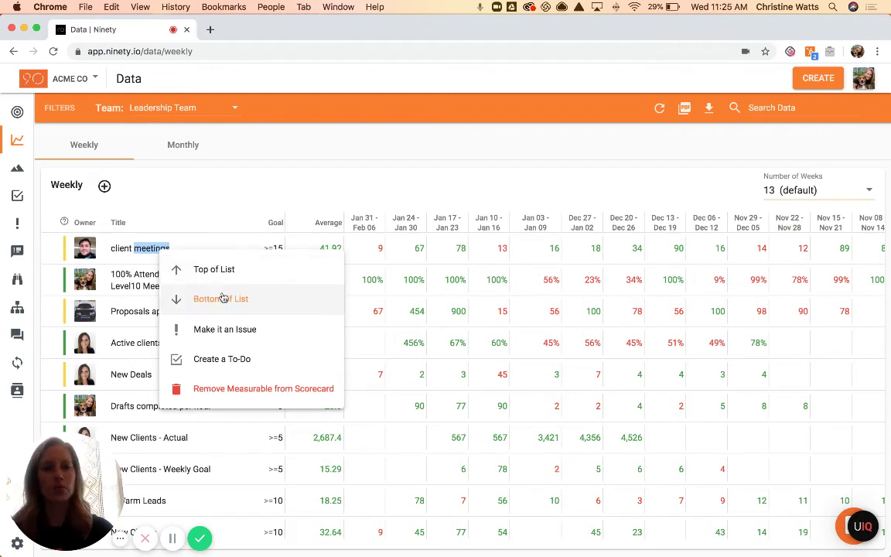
{"action": "left_click", "coordinate": [244, 195]}
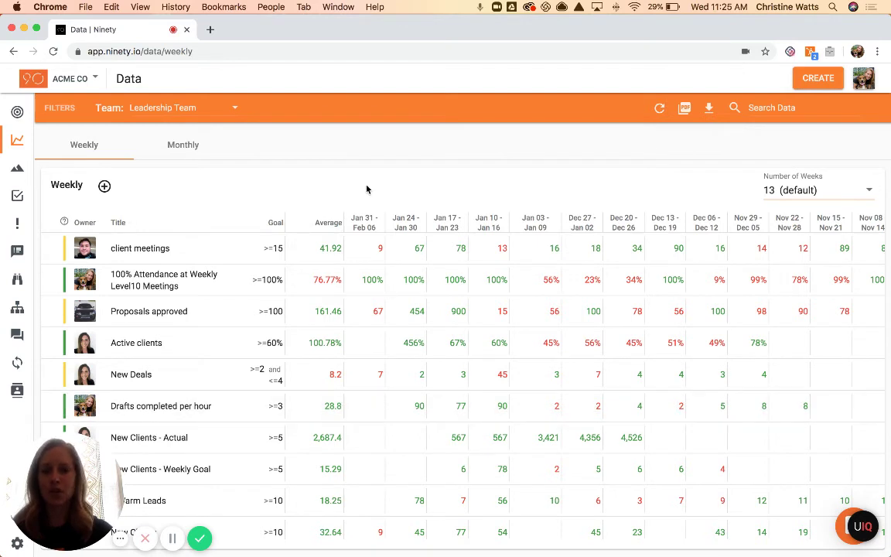
{"action": "left_click", "coordinate": [835, 191]}
{"action": "scroll", "coordinate": [795, 255], "scroll_direction": "down", "scroll_amount": 5}
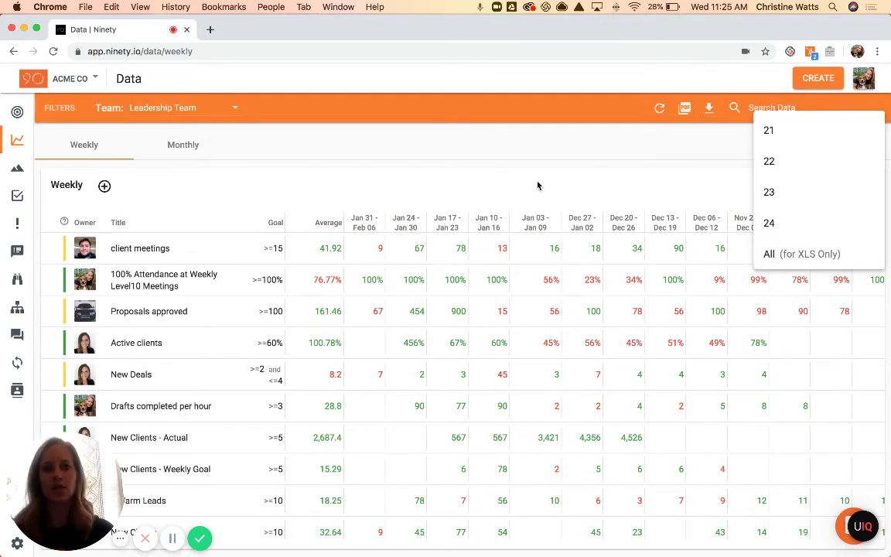
{"action": "left_click", "coordinate": [484, 165]}
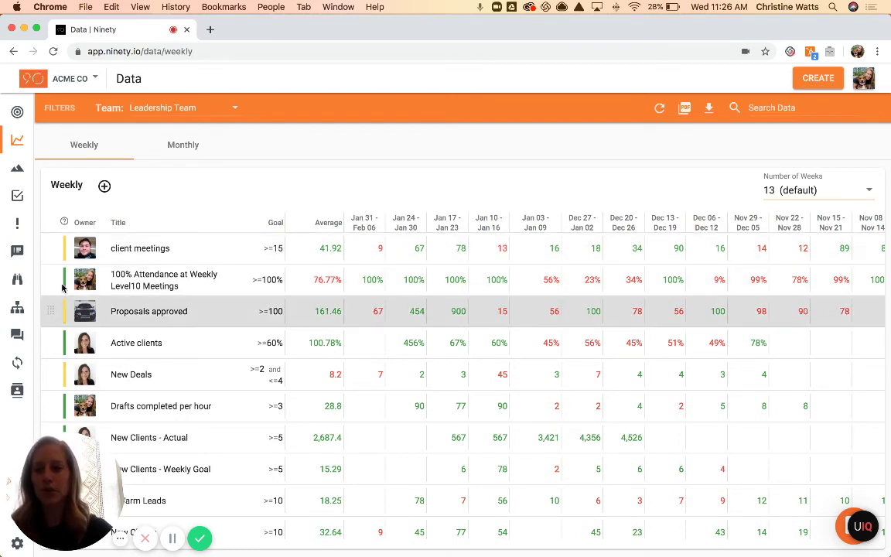
Check the colour legend and Number of Weeks options, keeping 13 weeks shown
{"action": "mouse_move", "coordinate": [65, 222]}
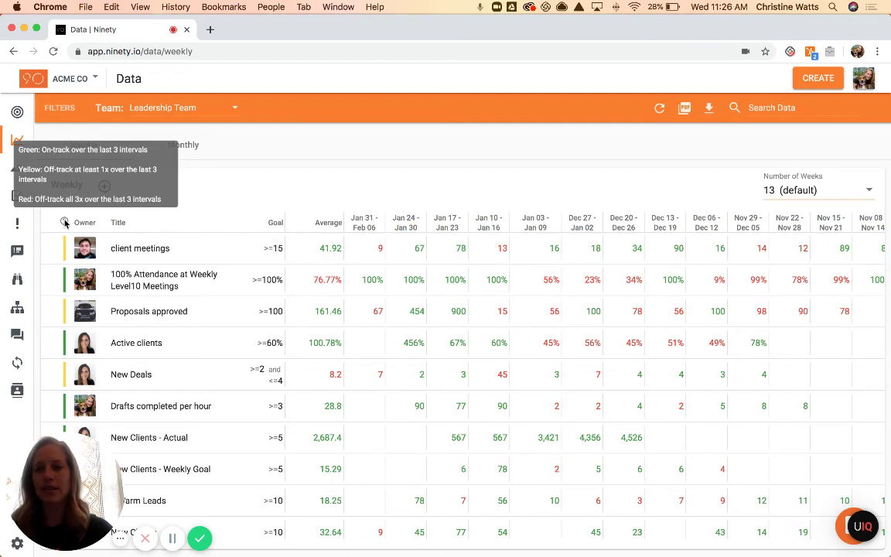
{"action": "left_click_drag", "start_coordinate": [102, 479], "coordinate": [210, 480]}
{"action": "mouse_move", "coordinate": [20, 549]}
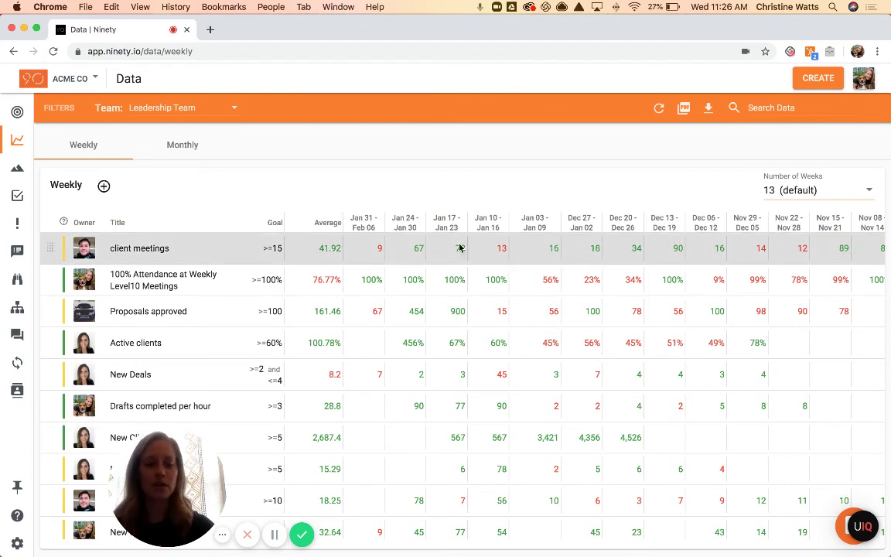
{"action": "left_click", "coordinate": [788, 191]}
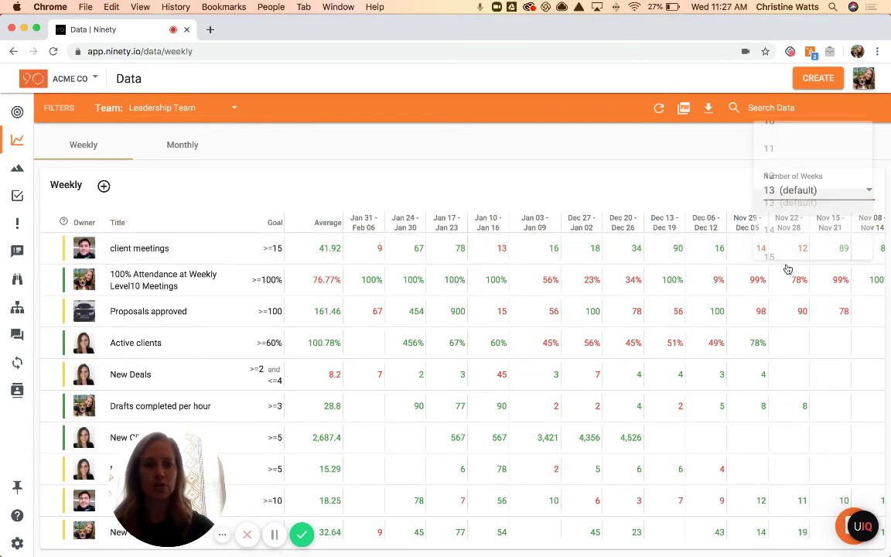
{"action": "left_click", "coordinate": [642, 169]}
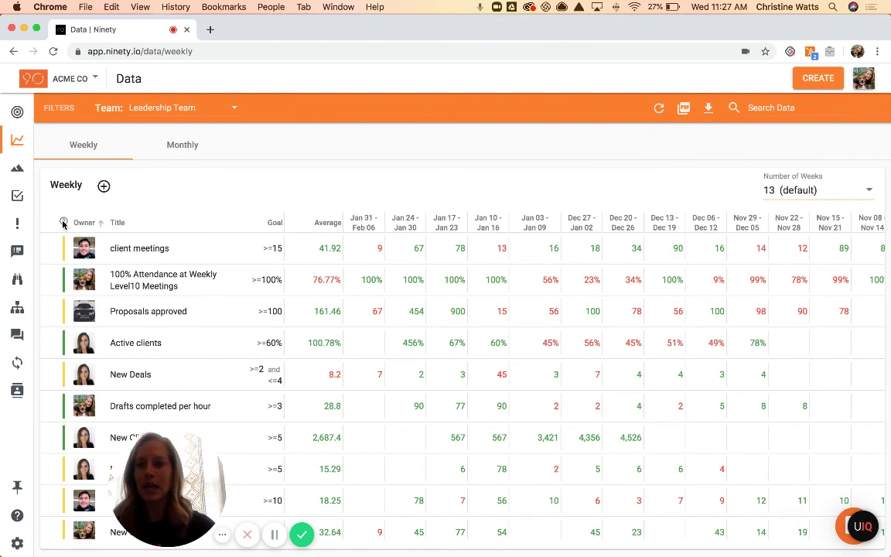
{"action": "mouse_move", "coordinate": [64, 222]}
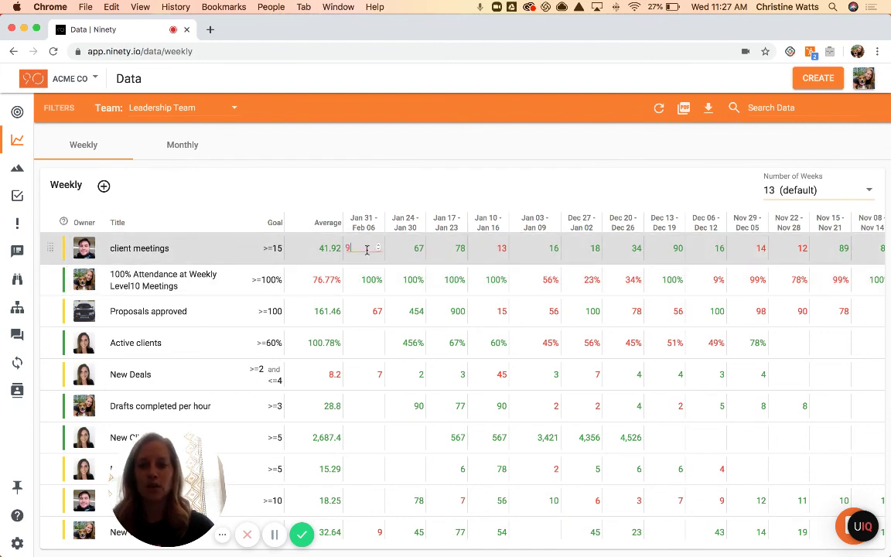
Change the Jan 31 – Feb 06 Client meetings value from 9 to 90
{"action": "type", "text": "0"}
{"action": "key", "text": "Return"}
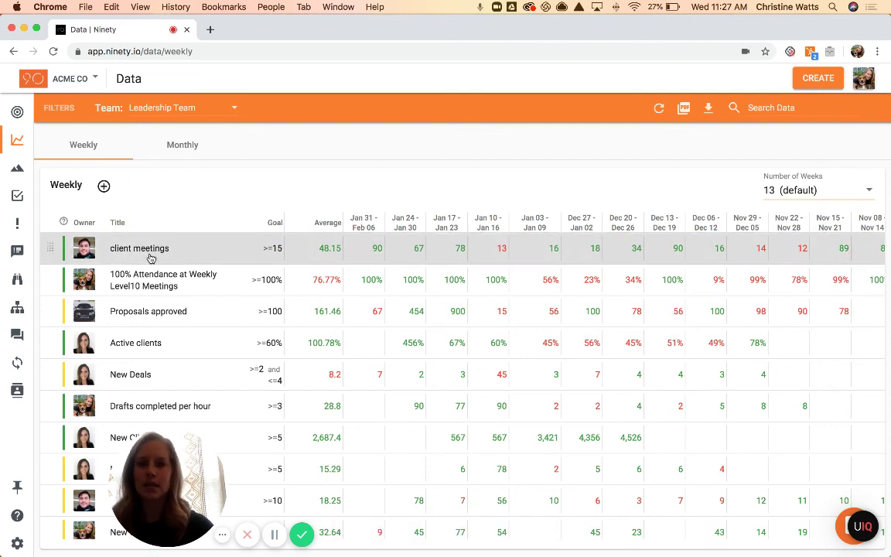
{"action": "scroll", "coordinate": [150, 255], "scroll_direction": "down", "scroll_amount": 3}
{"action": "scroll", "coordinate": [150, 258], "scroll_direction": "down", "scroll_amount": 2}
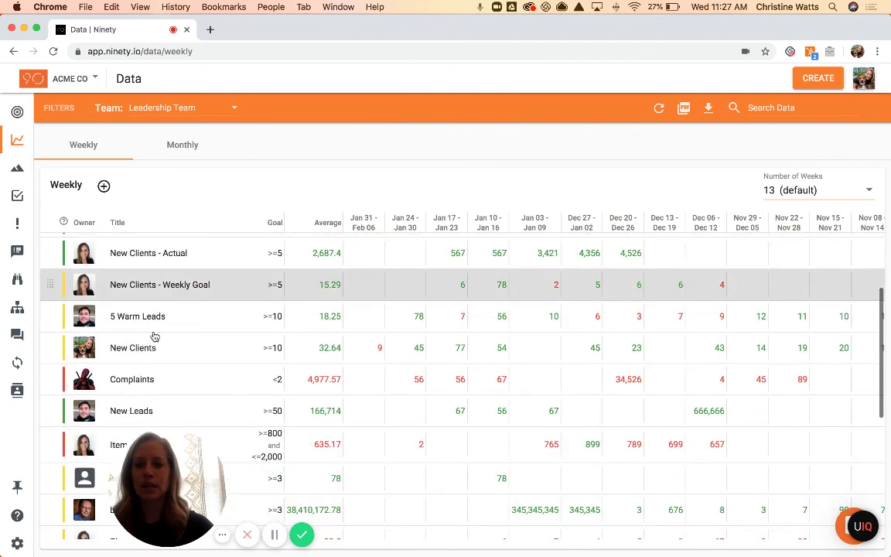
Look at the Complaints row actions without changing anything, then open the help and support chat
{"action": "right_click", "coordinate": [181, 381]}
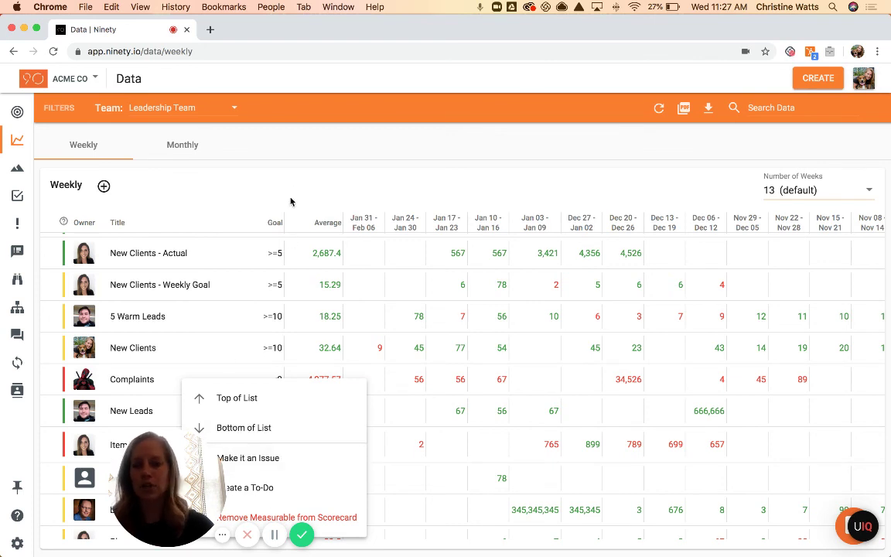
{"action": "left_click", "coordinate": [267, 190]}
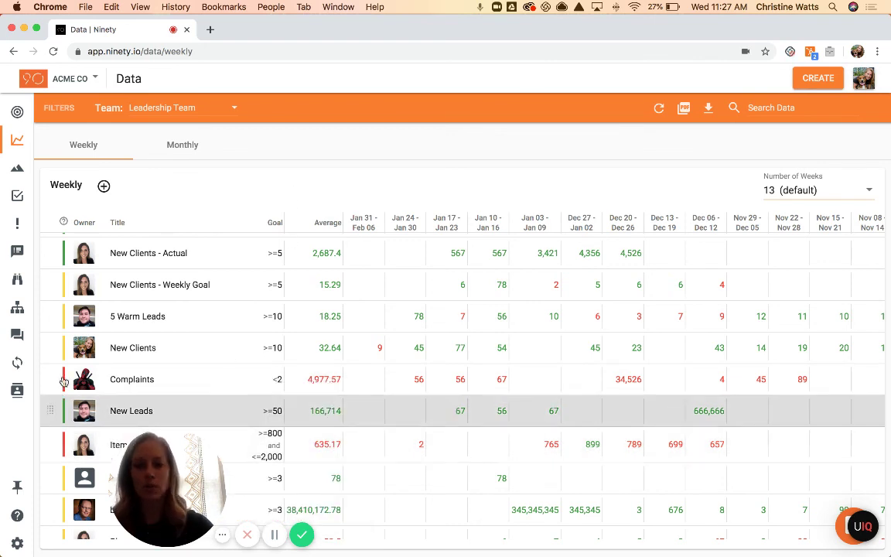
{"action": "scroll", "coordinate": [63, 377], "scroll_direction": "up", "scroll_amount": 5}
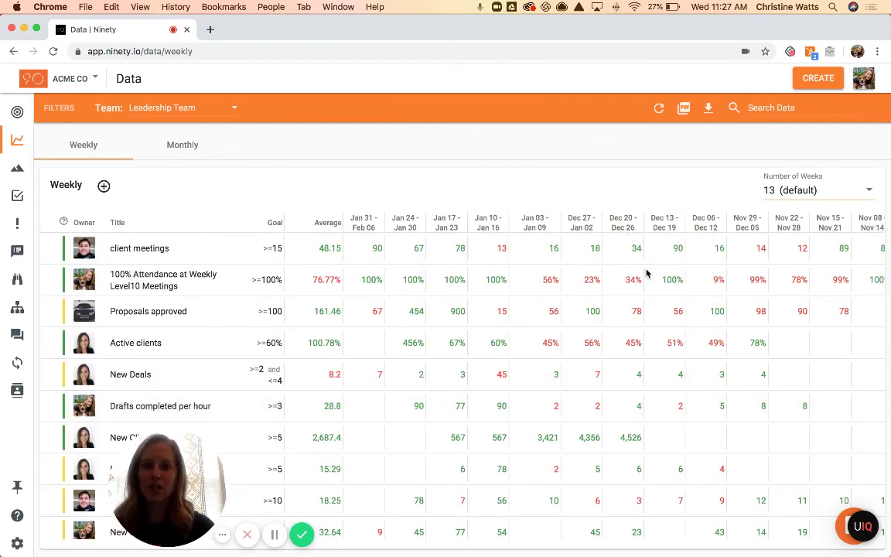
{"action": "left_click", "coordinate": [843, 534]}
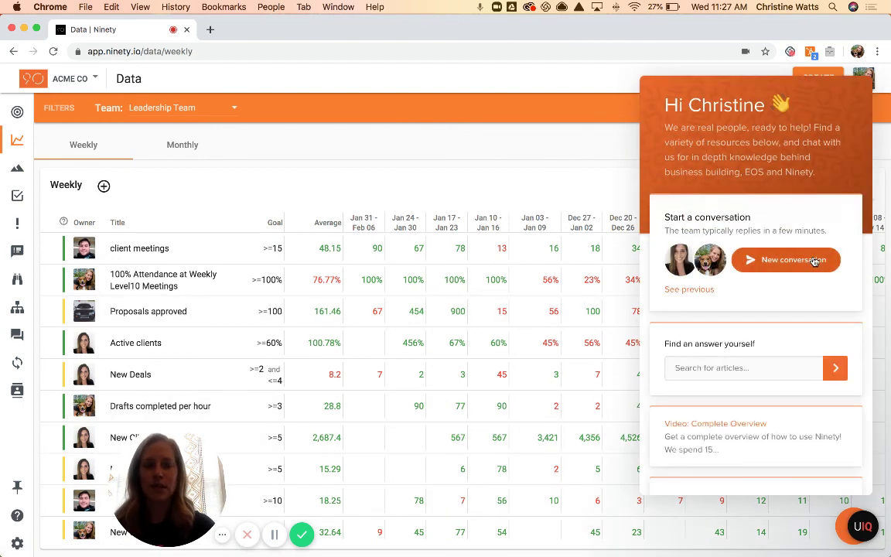